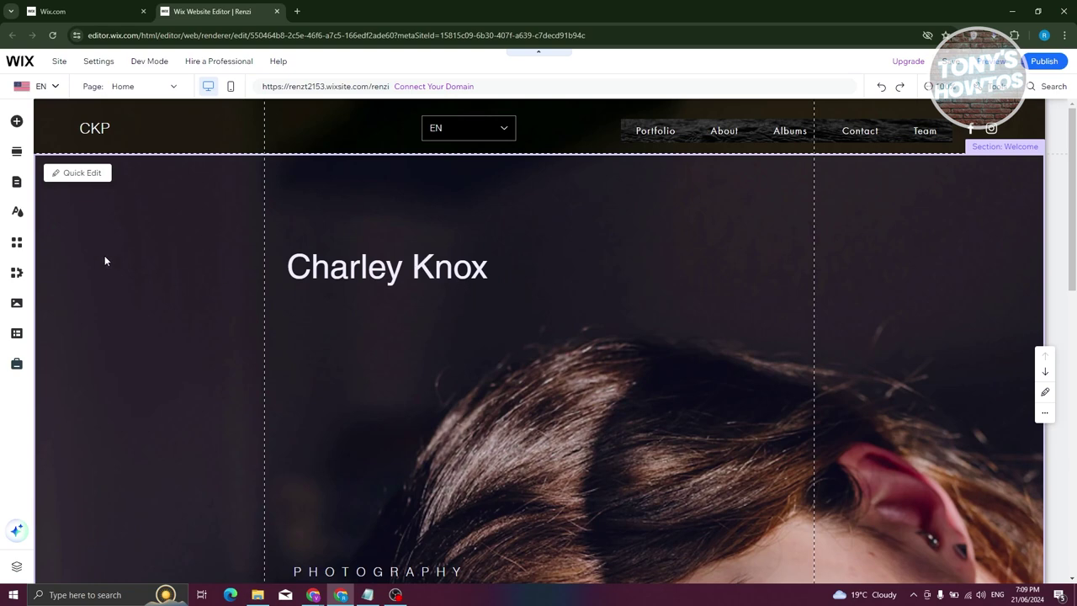
Search the editor for 'PAYPAL' and open the PayPal Button app by POWR.
left_click(16, 121)
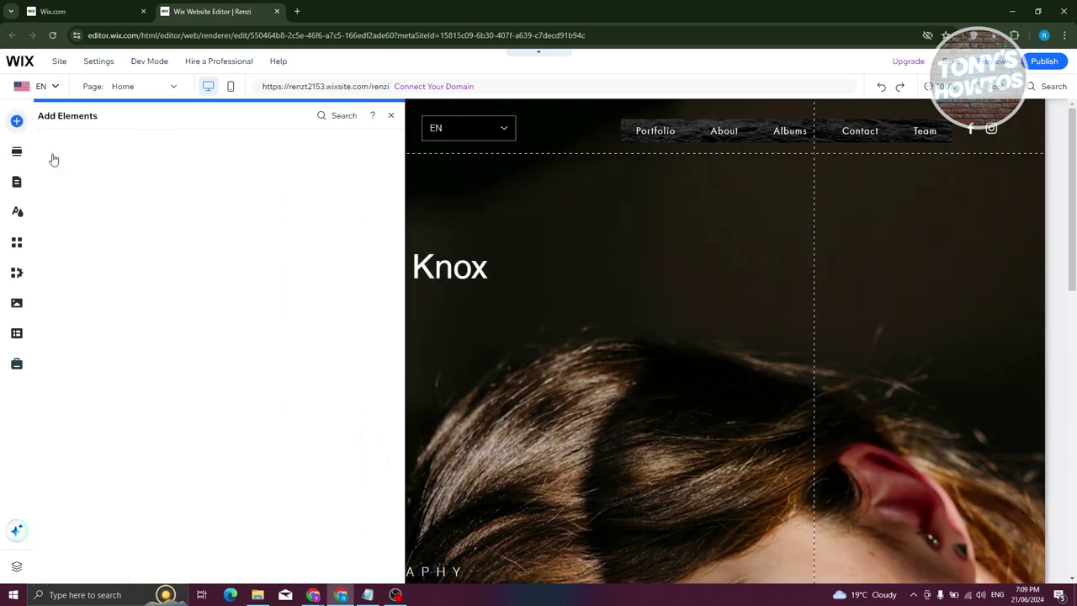
mouse_move(78, 317)
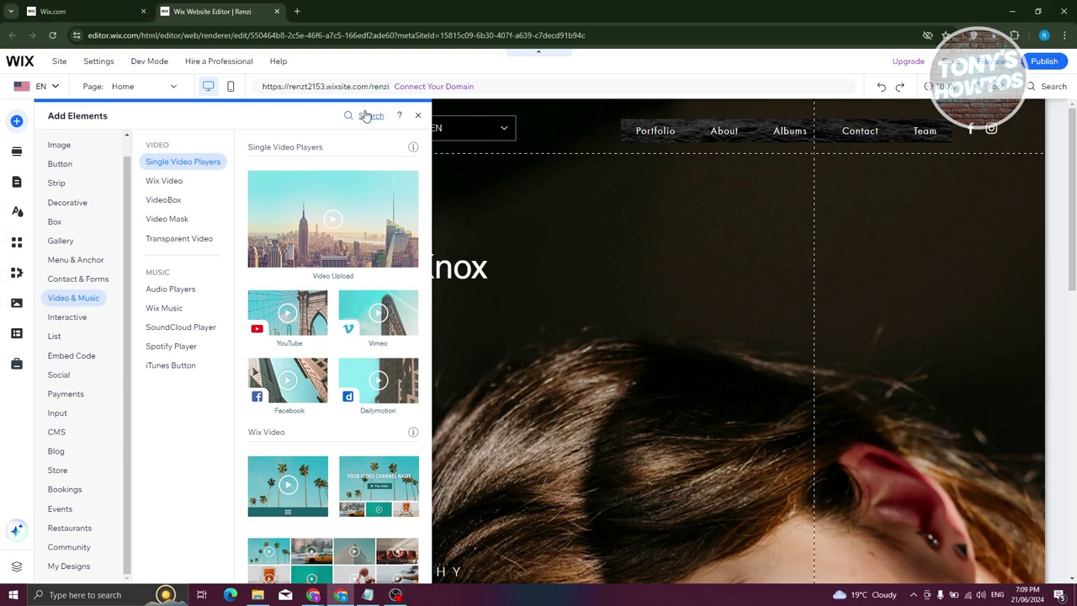
left_click(367, 114)
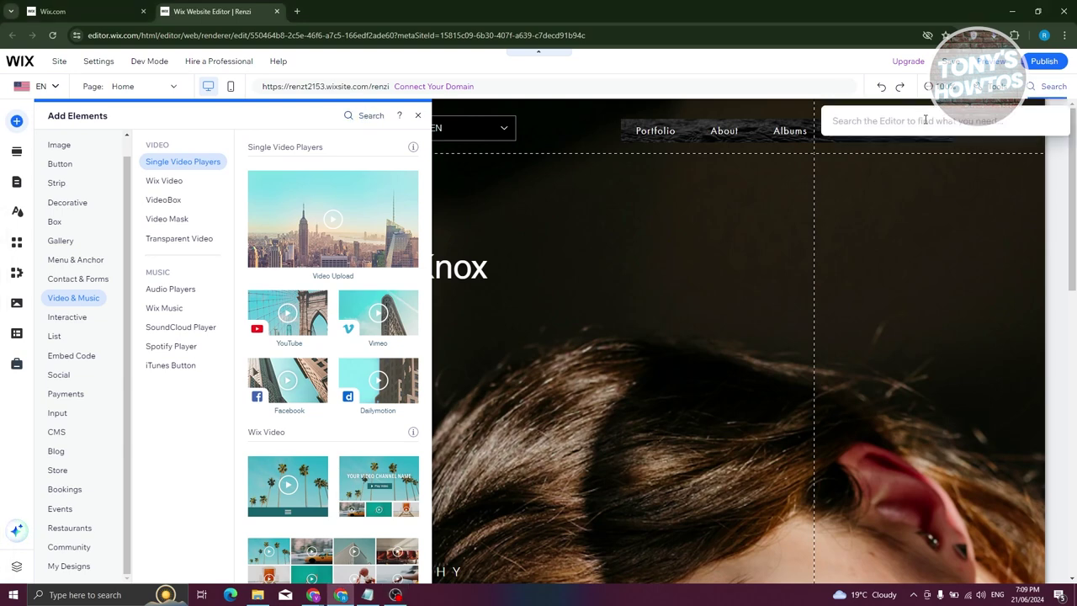
type("PAYPAL")
double_click(926, 120)
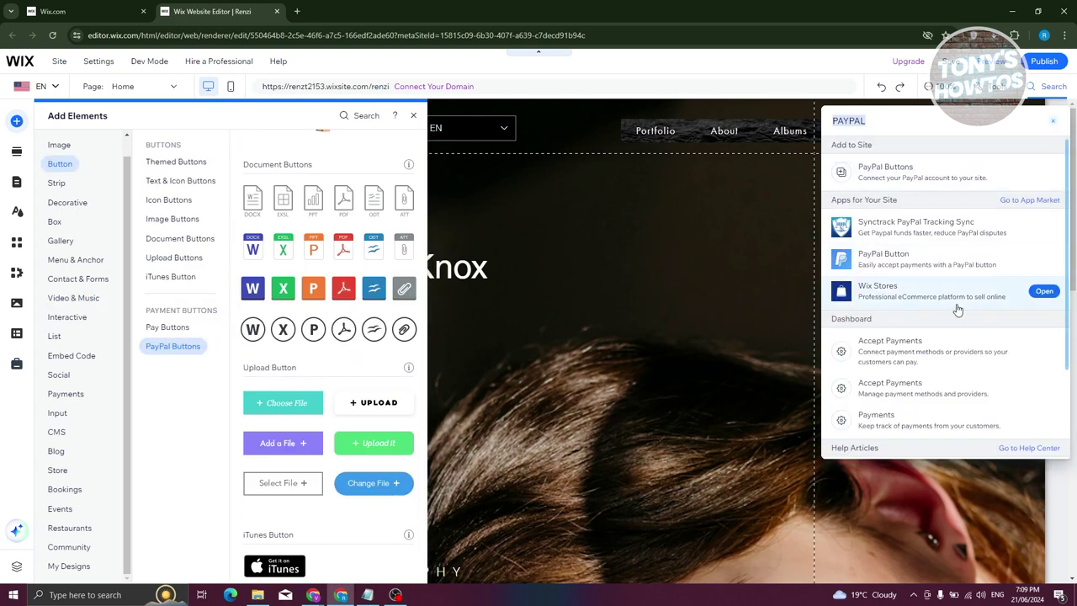
mouse_move(933, 269)
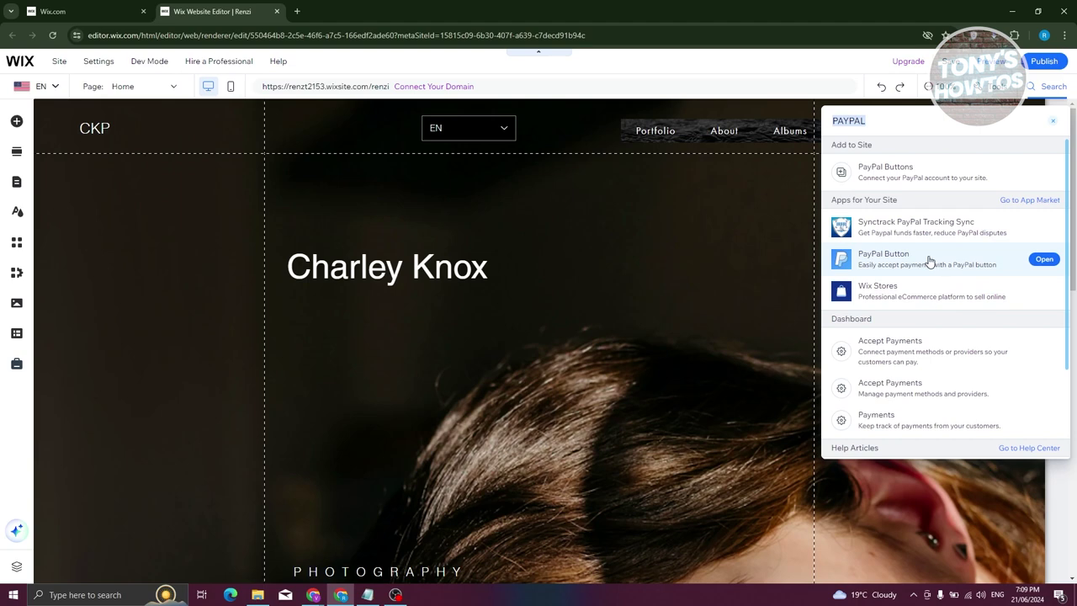
left_click(1044, 259)
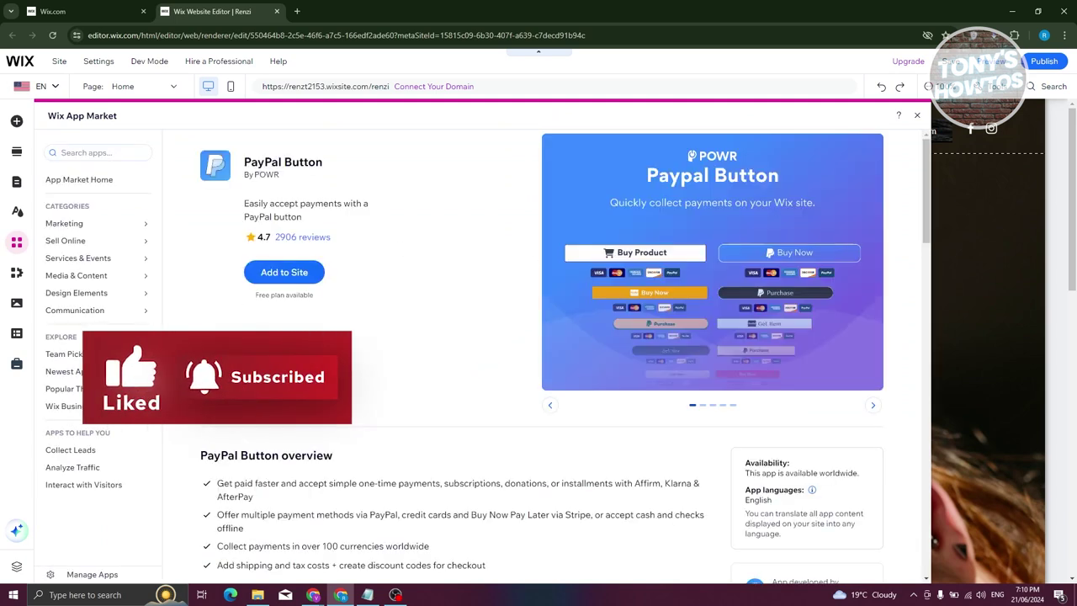
Add the PayPal Button app to the site and agree to its permissions.
left_click(283, 275)
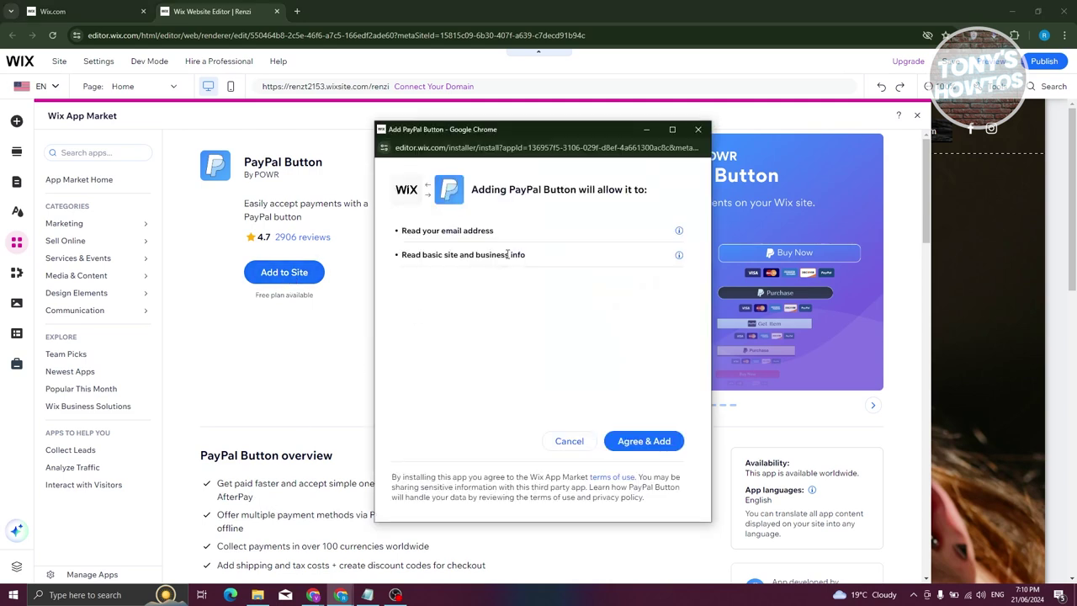
left_click(634, 442)
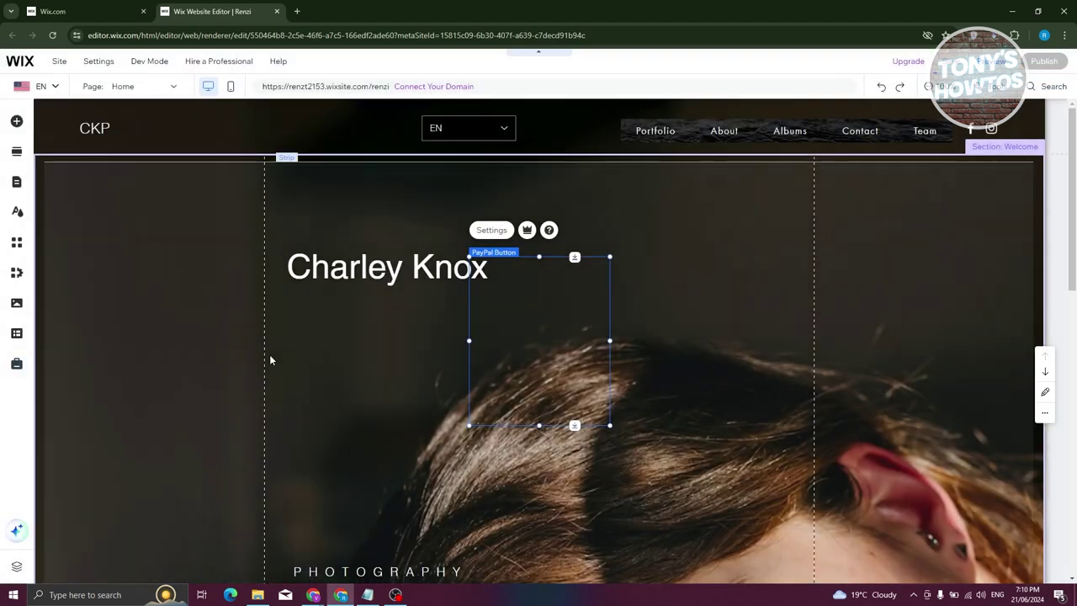
Drag the PayPal button down into the lower wood-image section.
scroll(445, 323, "down", 1)
left_click_drag(544, 292, 437, 355)
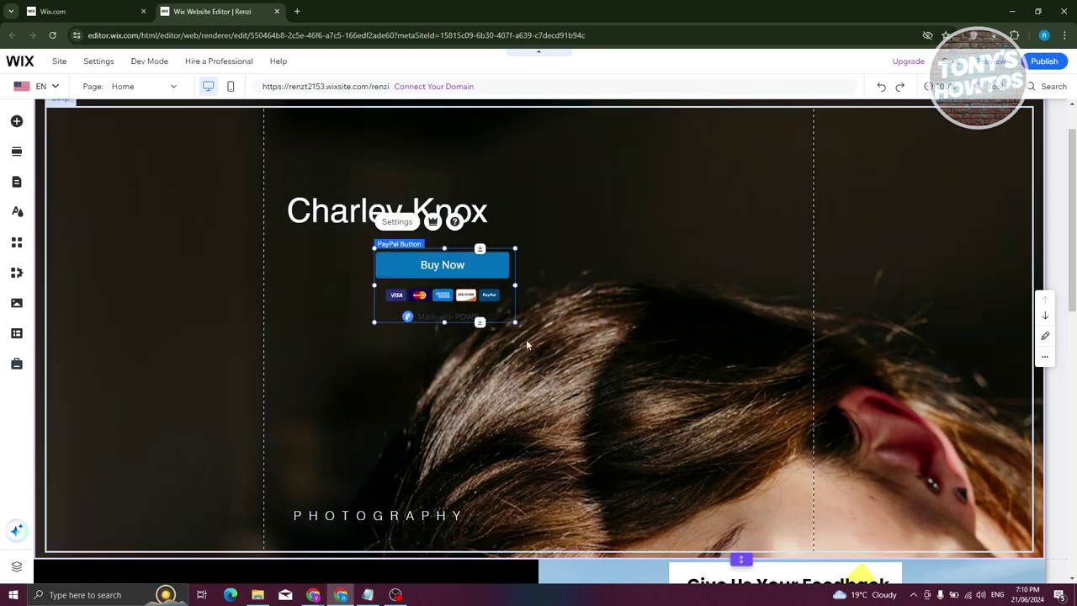
scroll(547, 315, "down", 2)
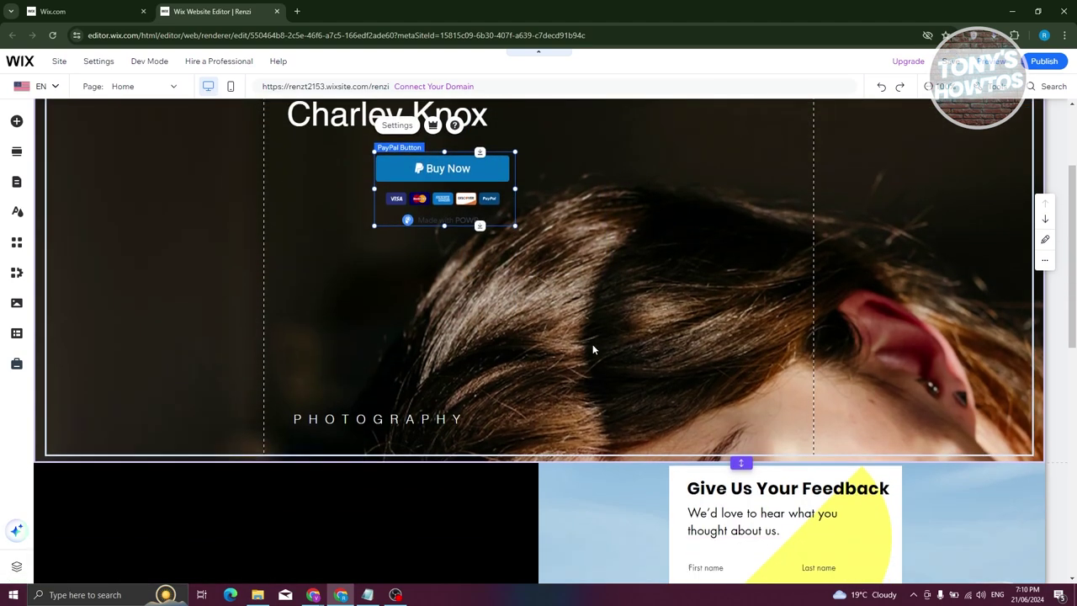
left_click_drag(492, 182, 466, 518)
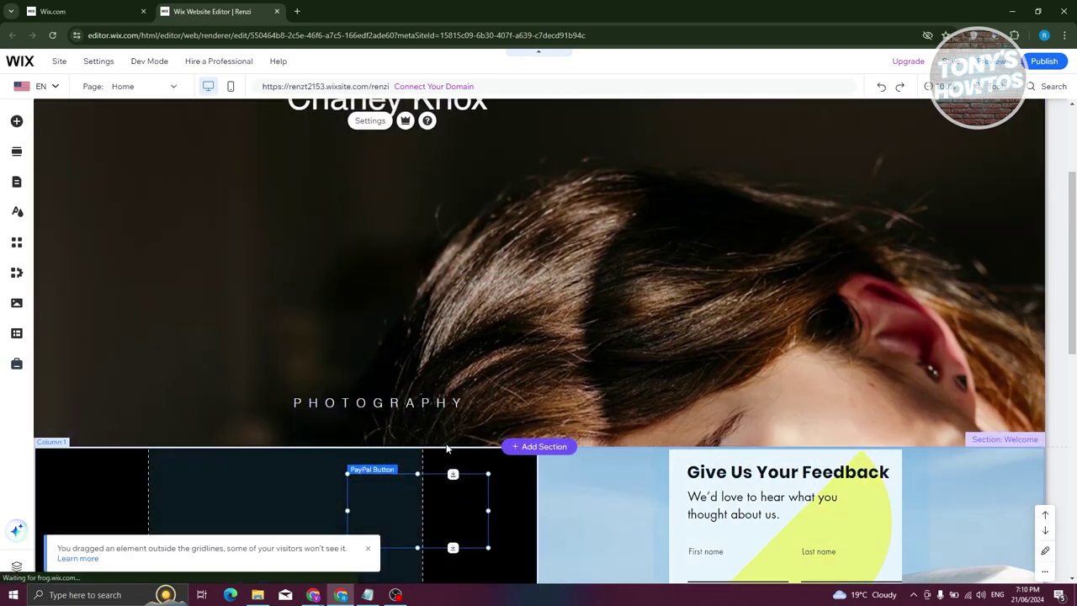
scroll(390, 222, "down", 5)
left_click_drag(362, 249, 383, 505)
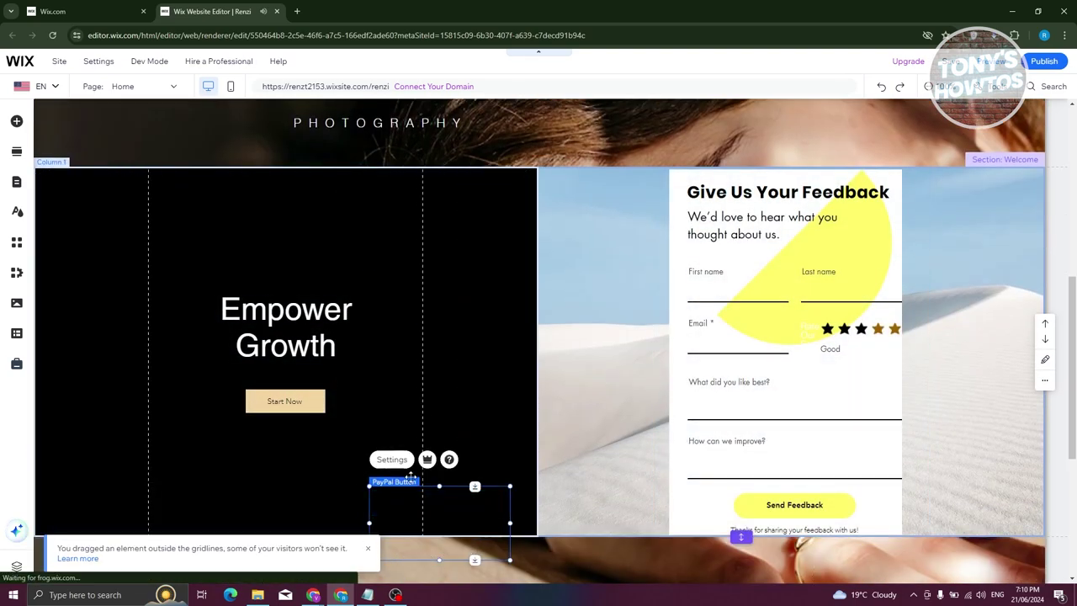
scroll(410, 228, "down", 5)
left_click_drag(410, 228, 350, 305)
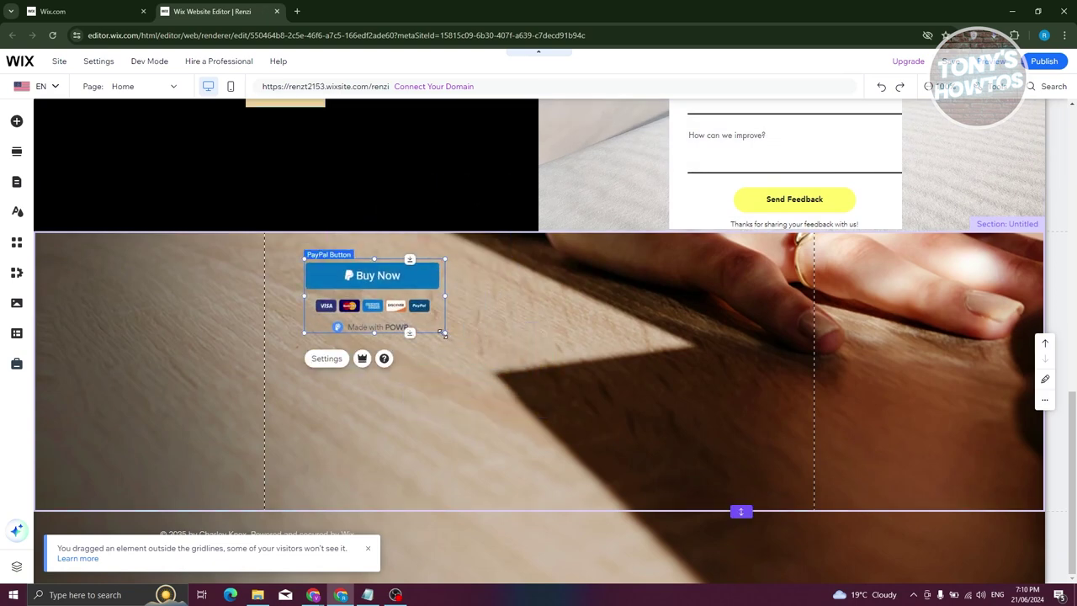
Widen the PayPal button and nudge it slightly right and down into place.
left_click_drag(445, 334, 642, 380)
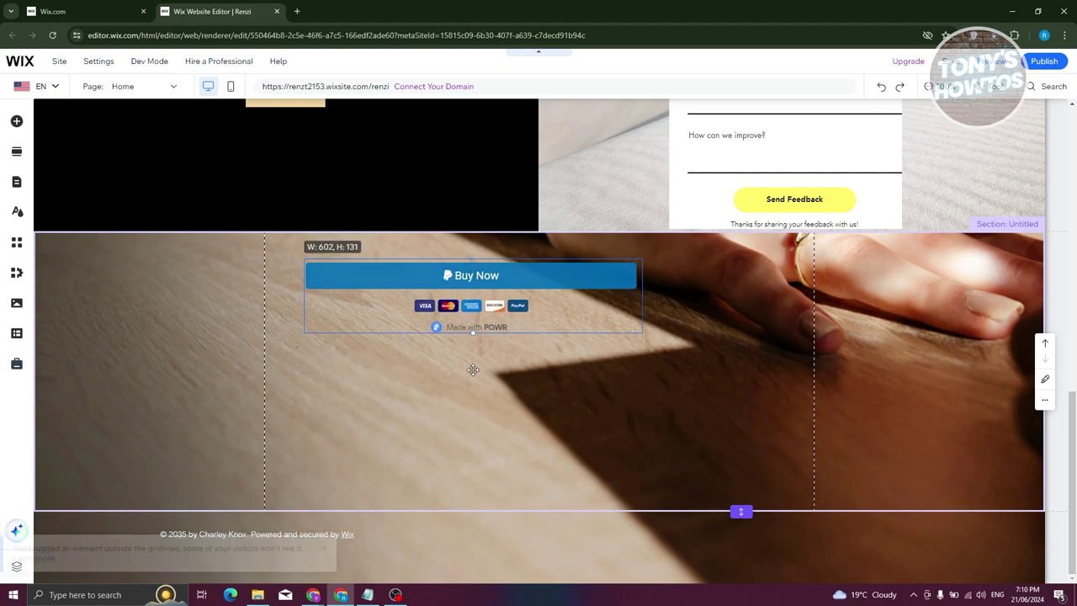
left_click_drag(357, 276, 384, 294)
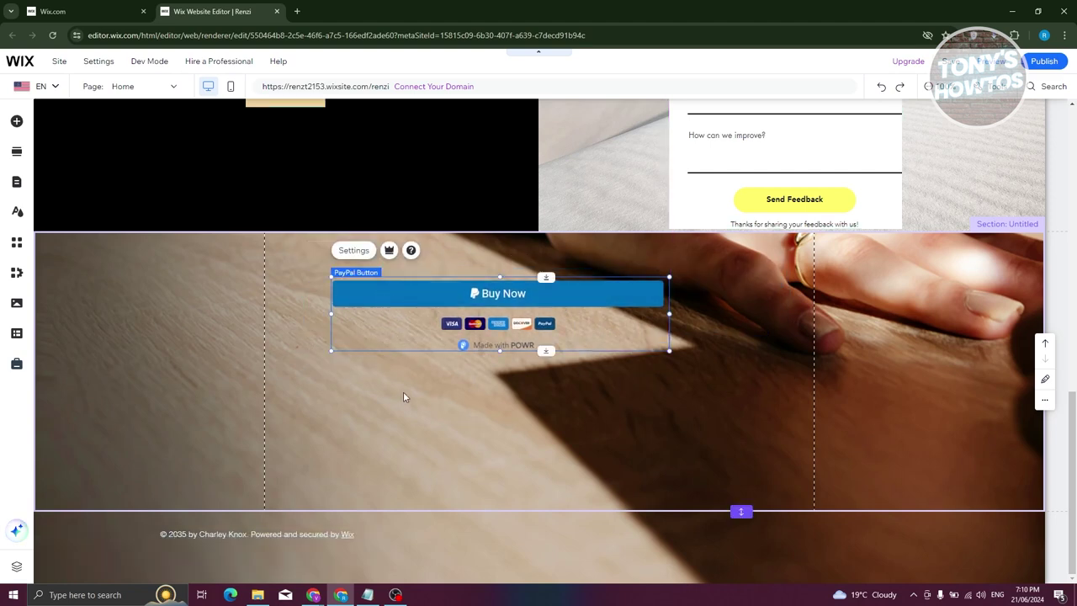
left_click_drag(616, 287, 646, 296)
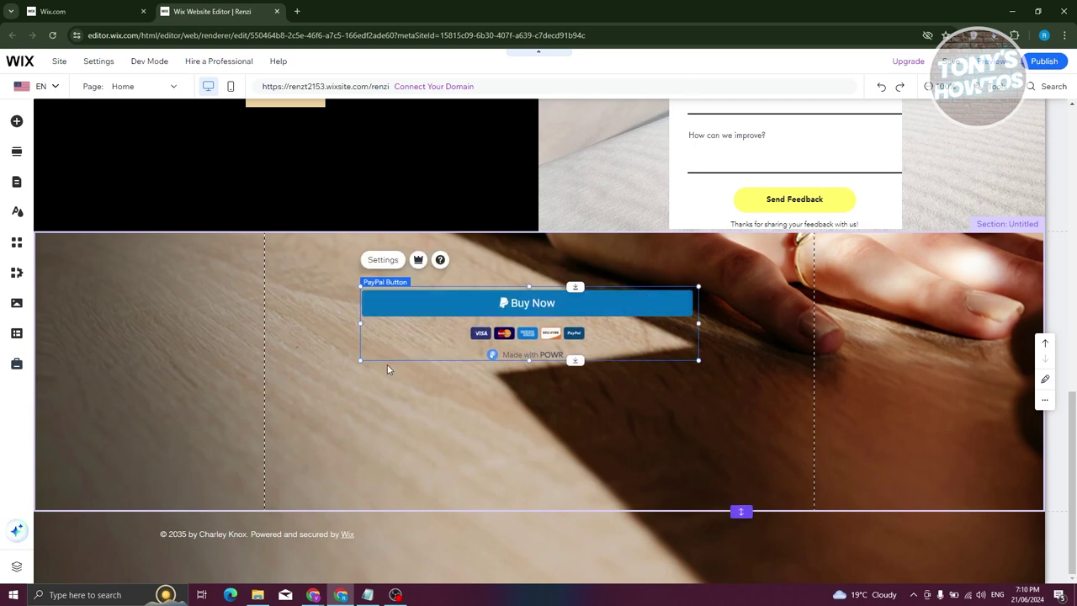
Switch the PayPal widget to the Donation template and show its Settings list.
left_click(385, 263)
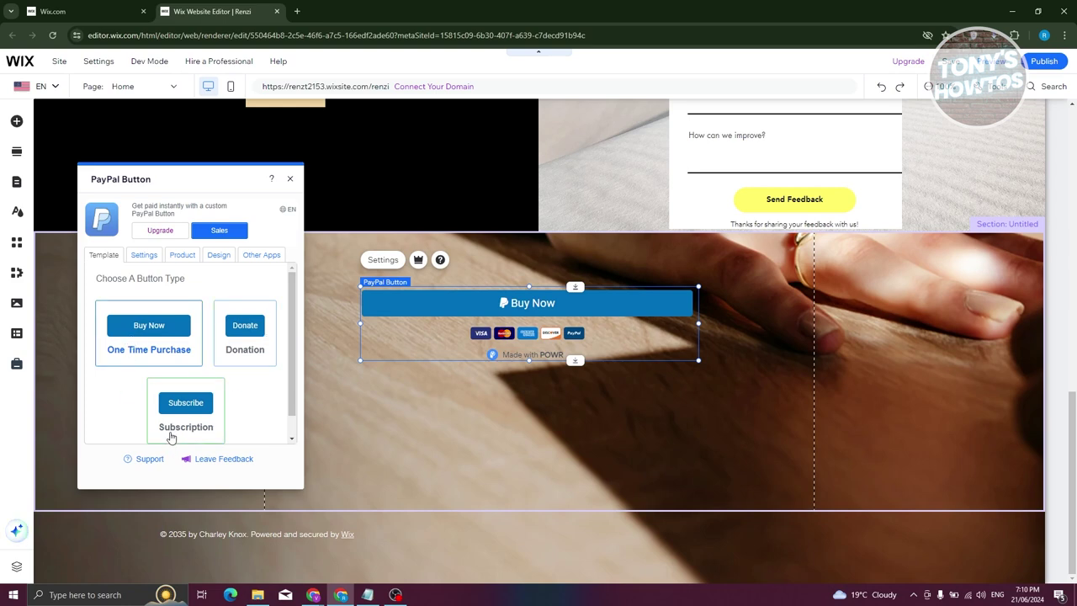
left_click(251, 347)
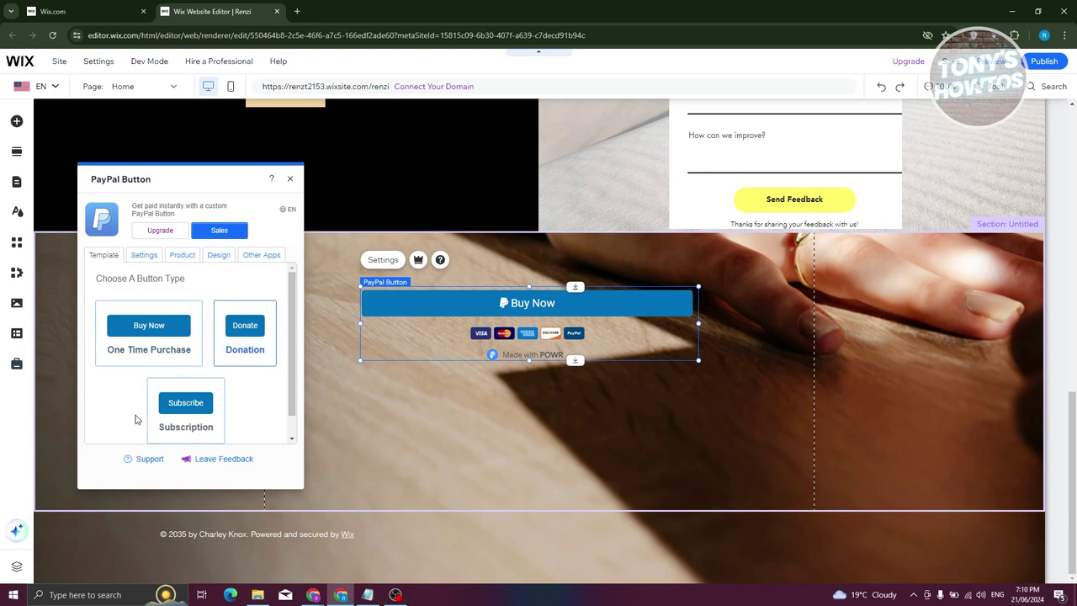
left_click(143, 256)
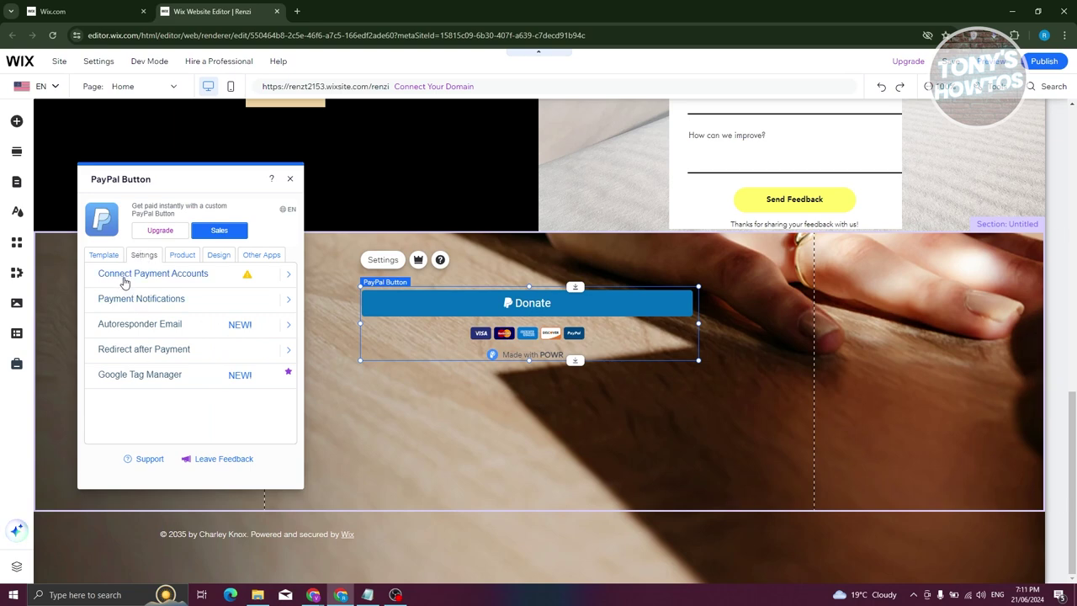
Look through the payment account connection and payment notification email settings.
left_click(195, 285)
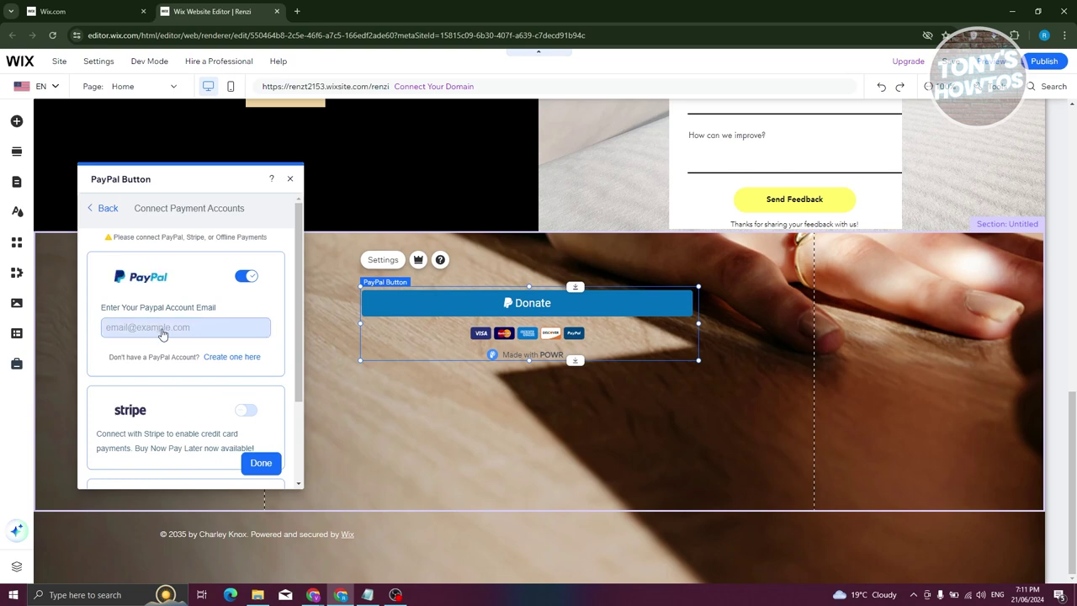
scroll(174, 324, "down", 2)
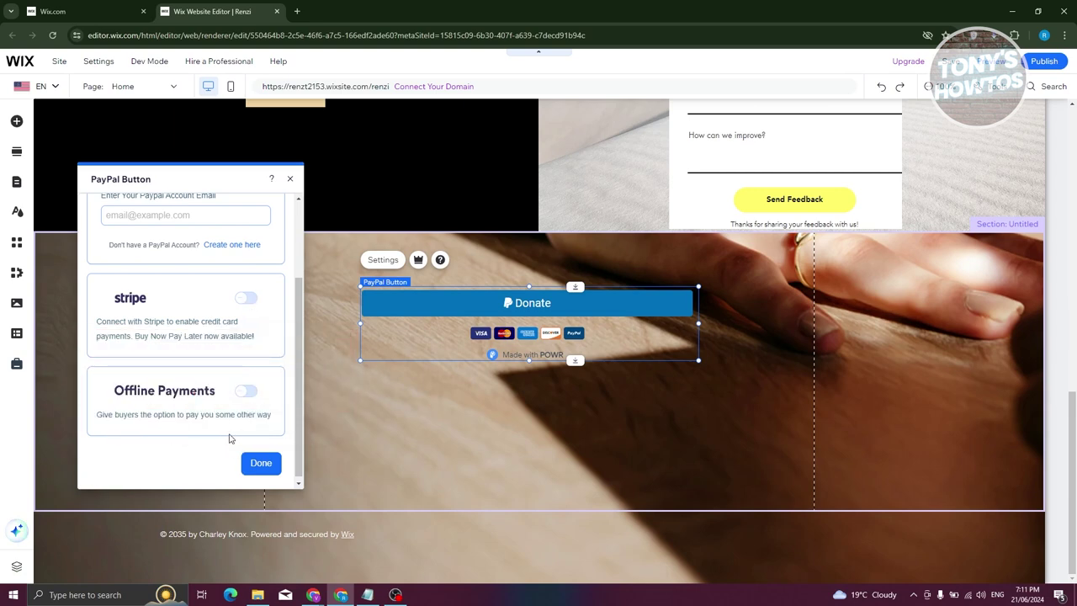
scroll(232, 303, "up", 3)
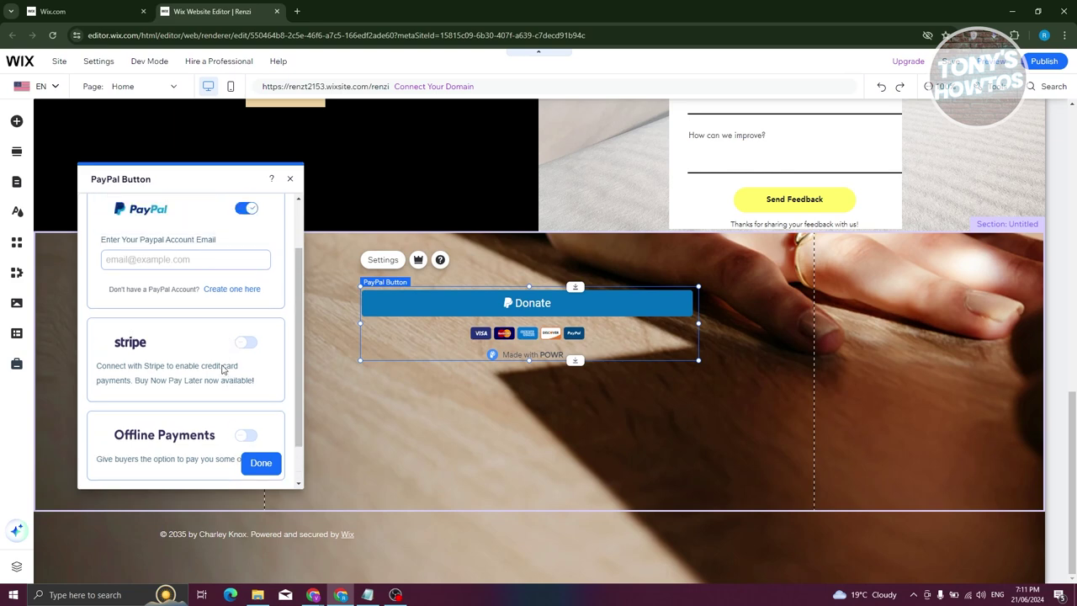
left_click(106, 210)
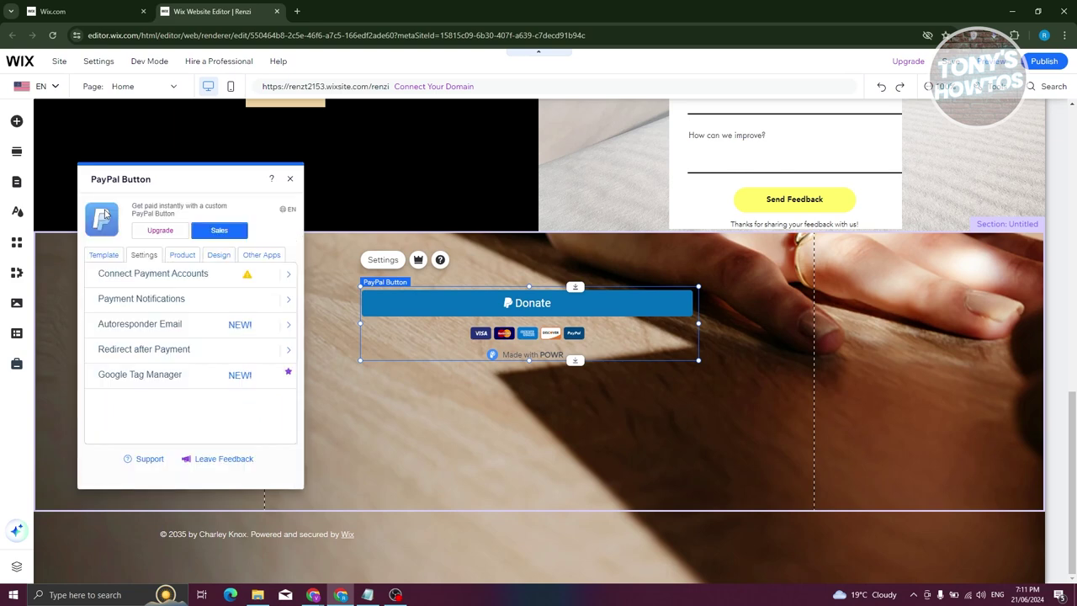
left_click(152, 304)
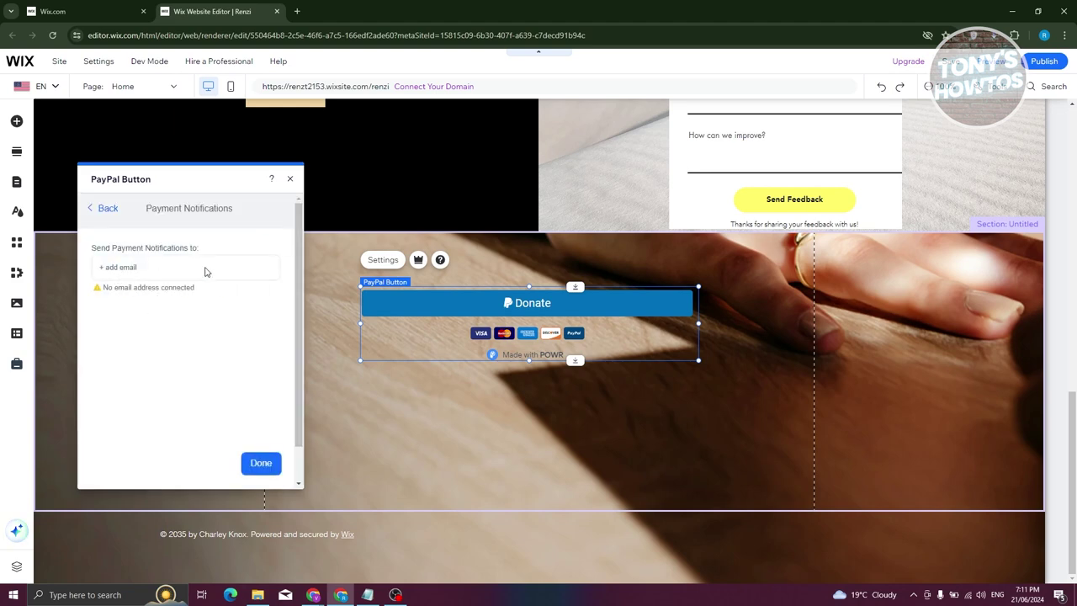
left_click(110, 266)
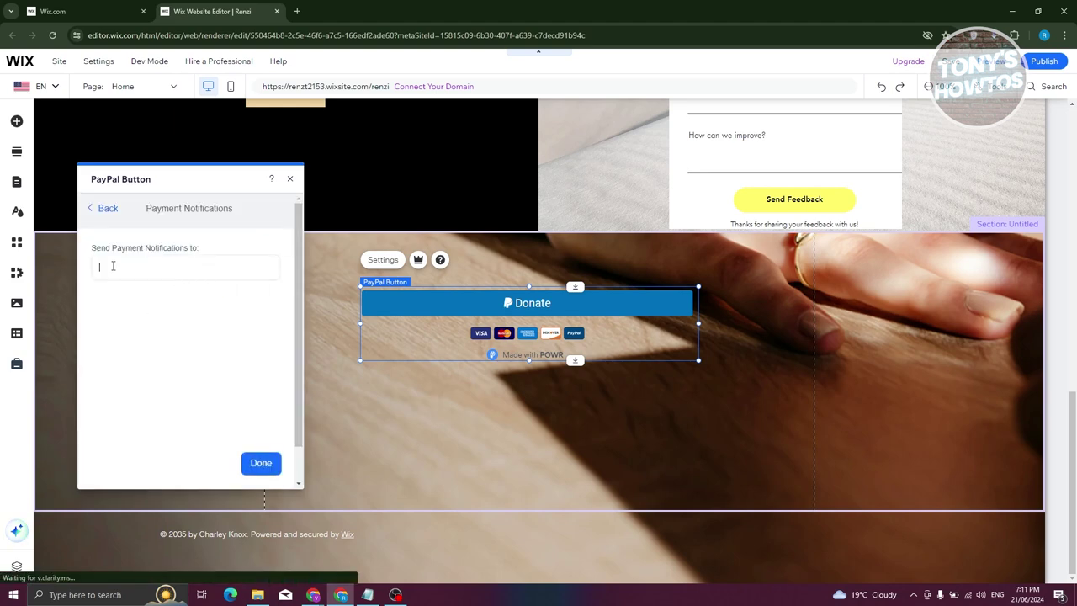
left_click(107, 210)
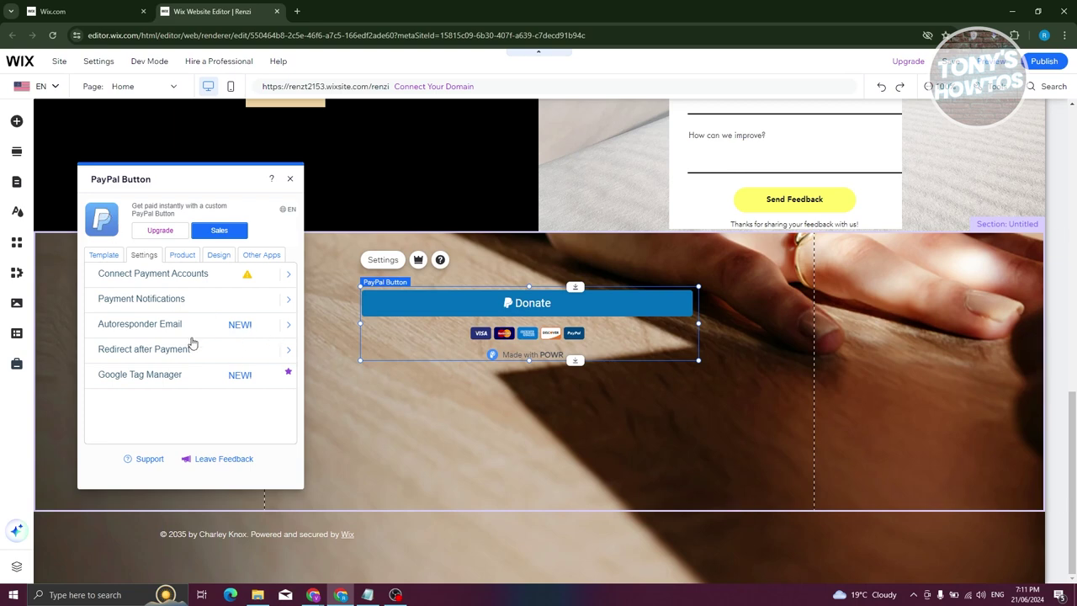
Enable the autoresponder email after payment and open its template for editing.
left_click(164, 328)
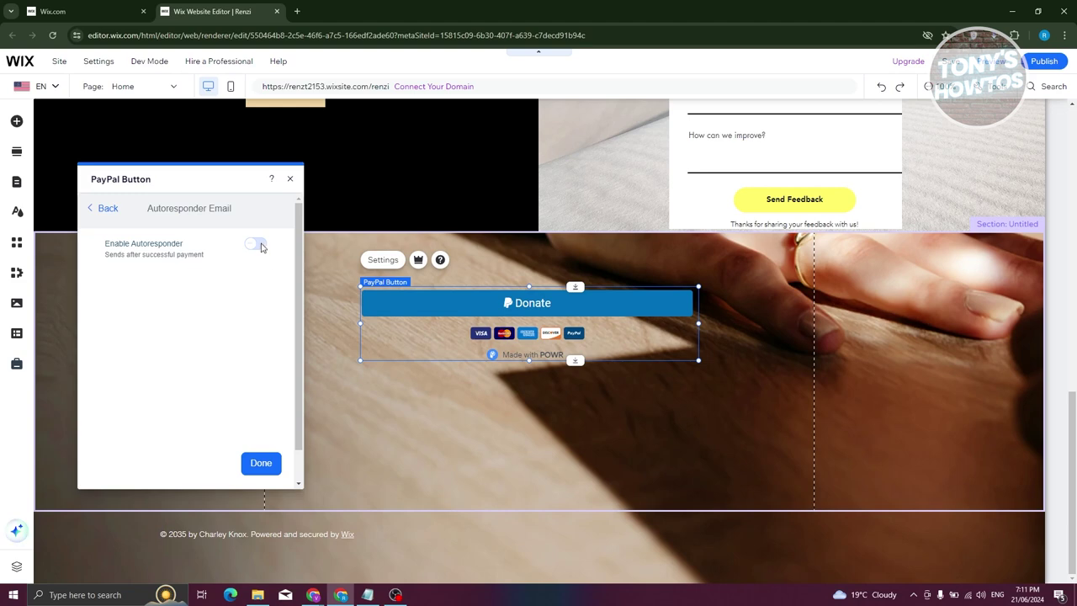
left_click(256, 245)
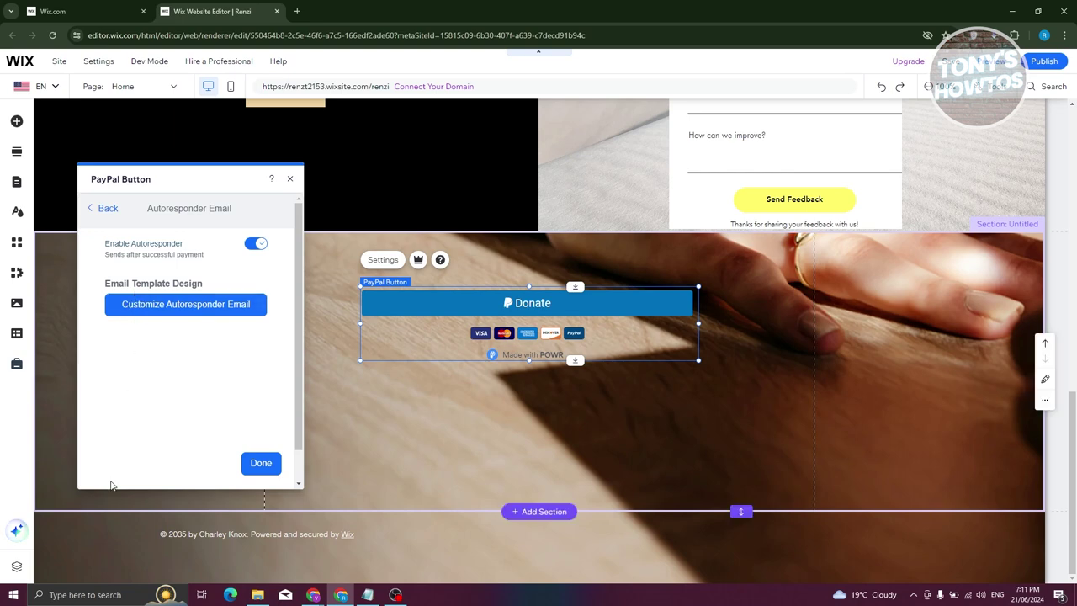
left_click(155, 313)
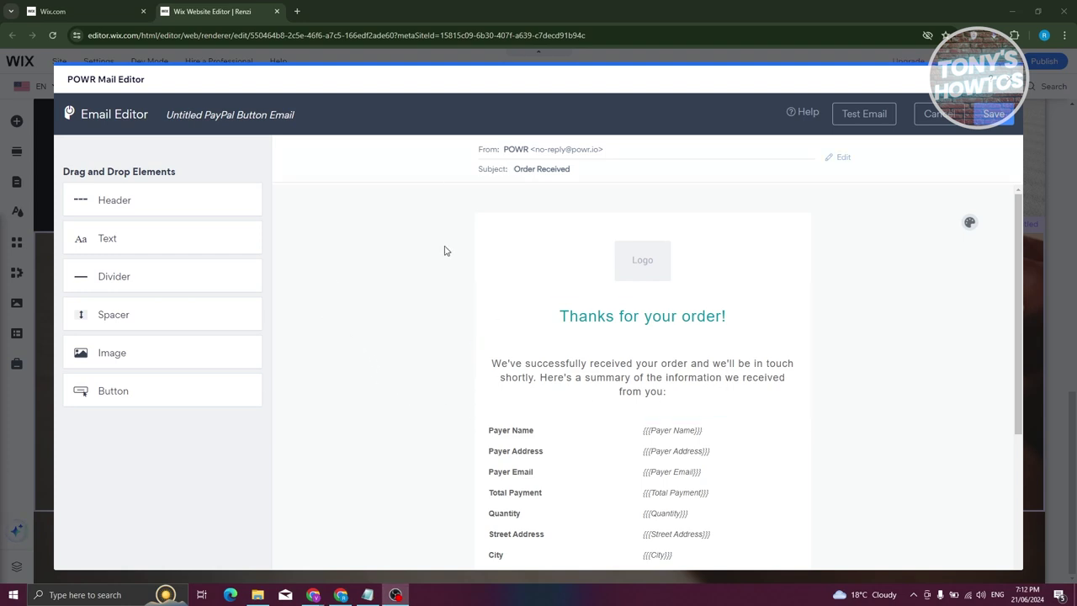
Review the 'Thanks for your order!' template's intro text, then save the email.
scroll(445, 251, "down", 5)
scroll(658, 360, "up", 3)
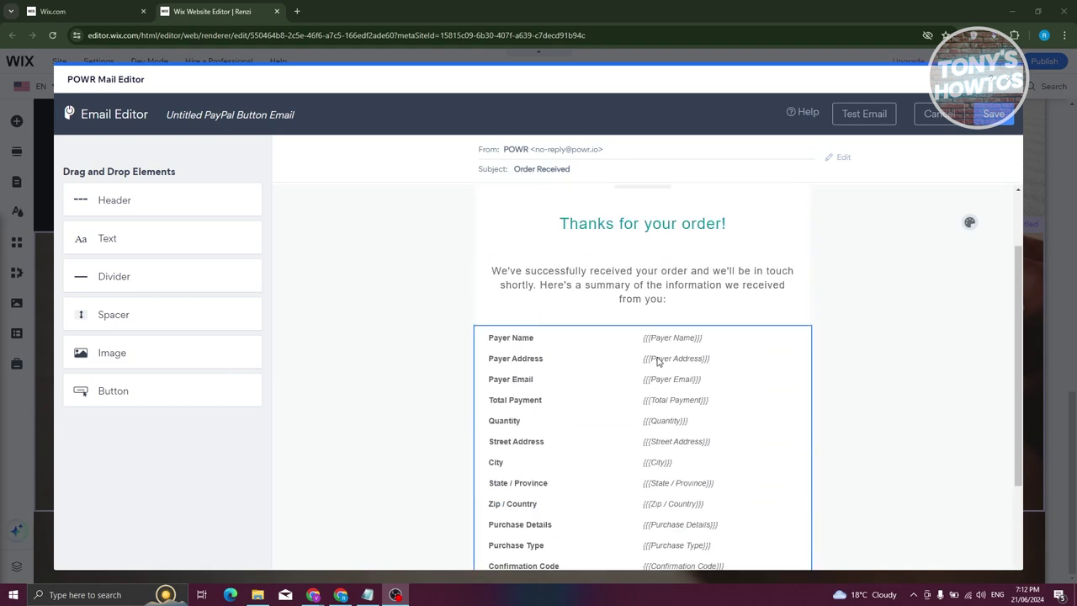
scroll(658, 360, "up", 1)
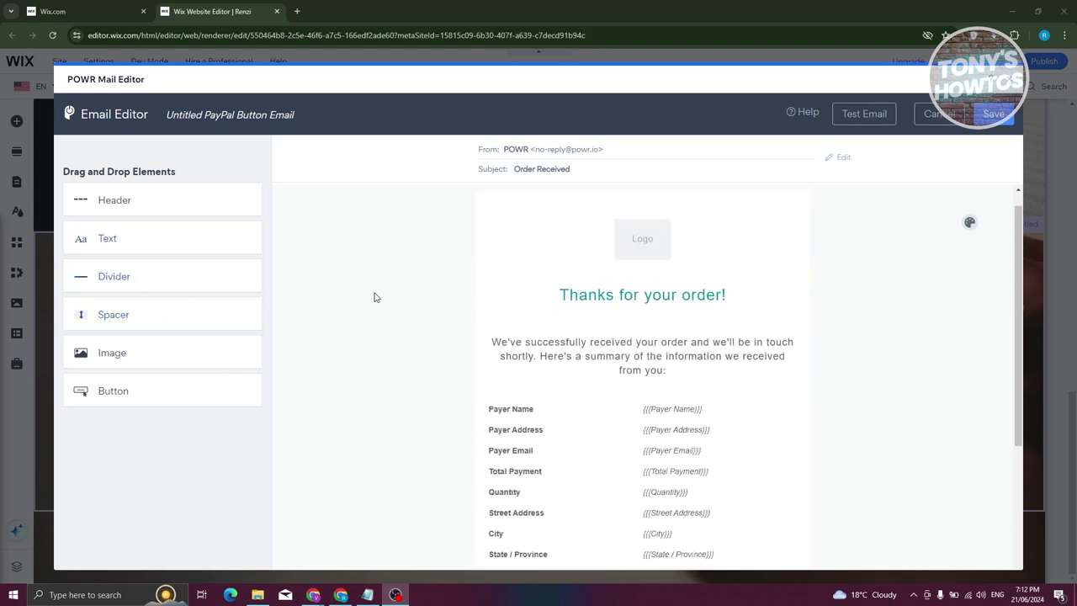
scroll(784, 342, "down", 1)
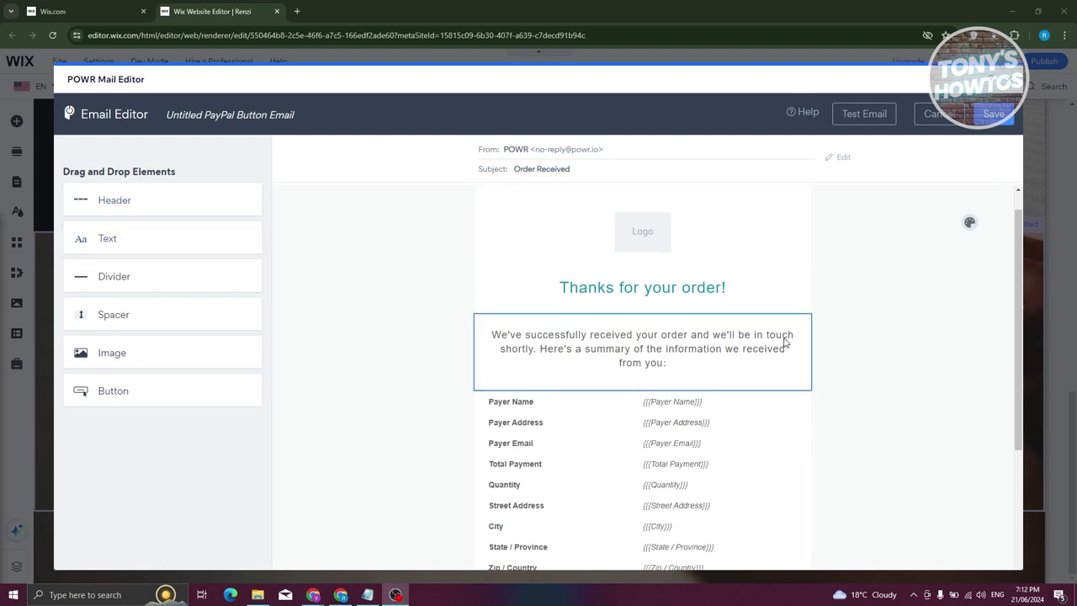
scroll(785, 342, "down", 1)
left_click(563, 297)
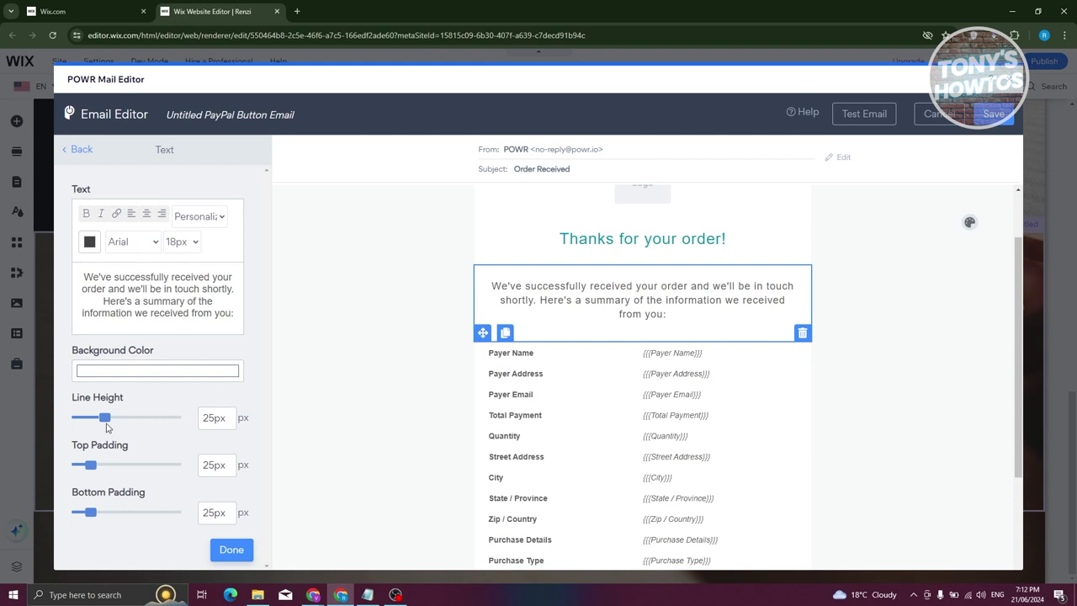
scroll(299, 293, "up", 2)
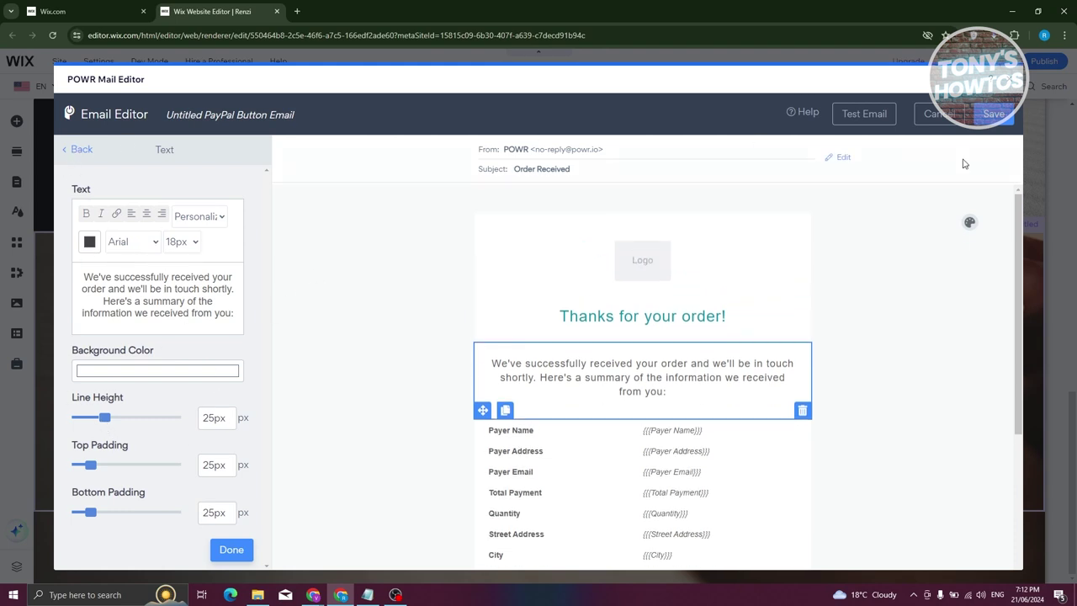
left_click(995, 115)
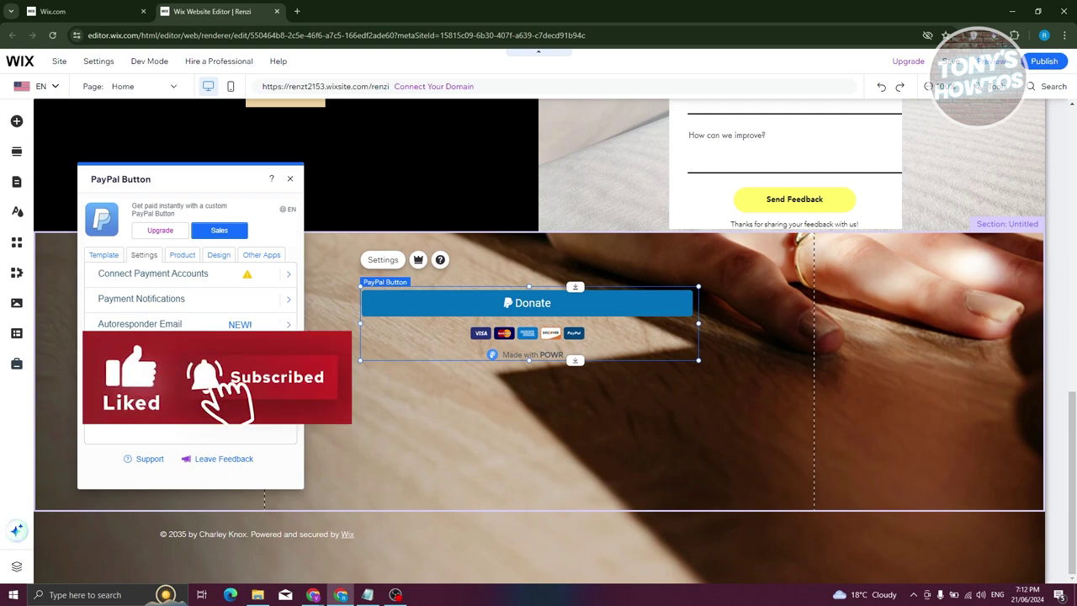
Check the redirect and Pro-only Google Tag Manager settings, then show the Donate product details.
left_click(84, 360)
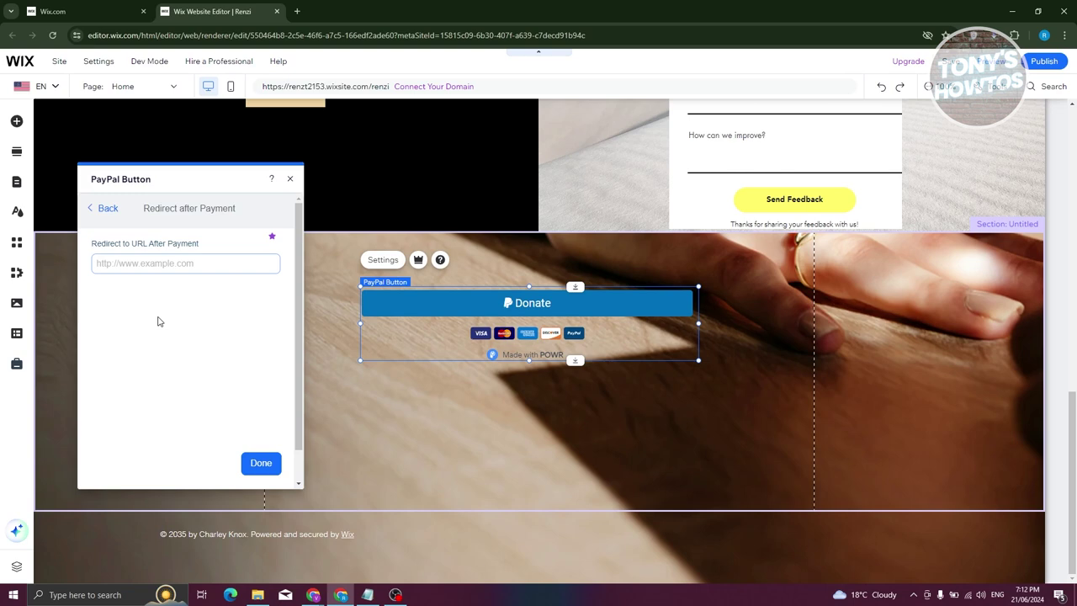
left_click(102, 209)
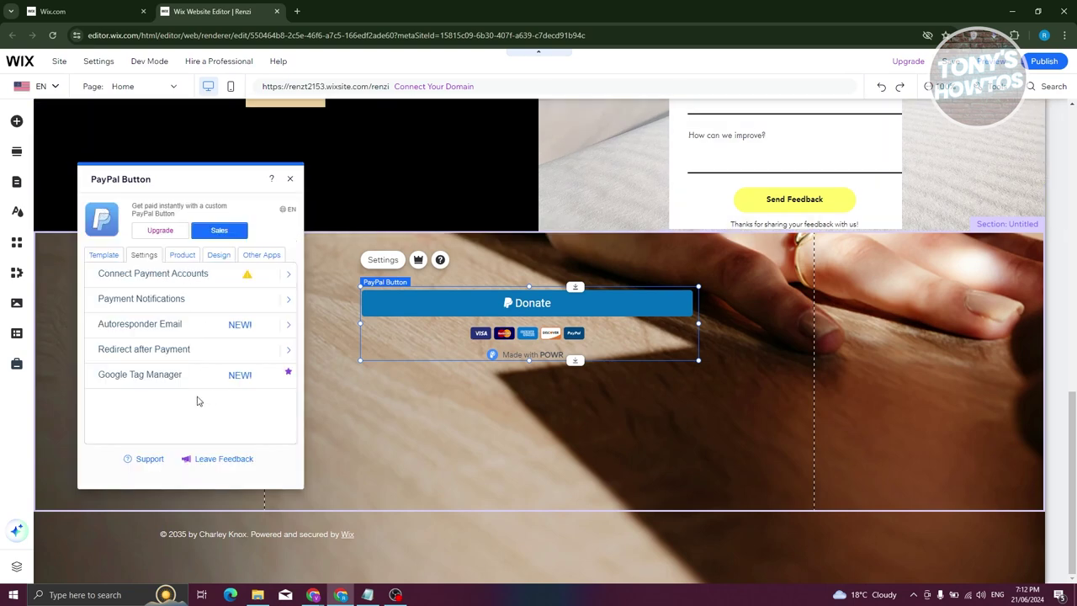
left_click(165, 382)
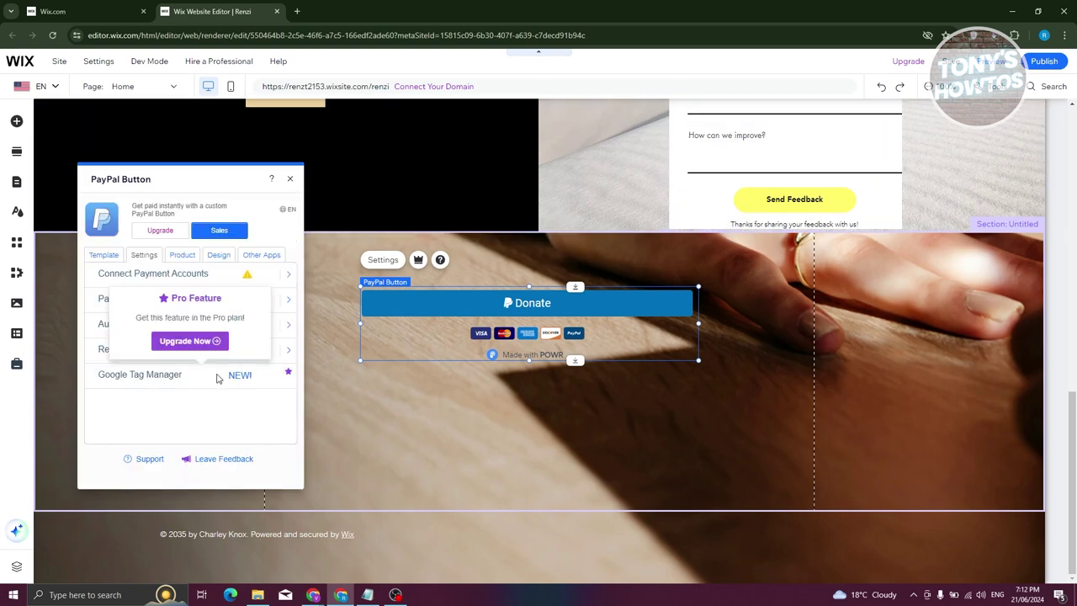
left_click(259, 405)
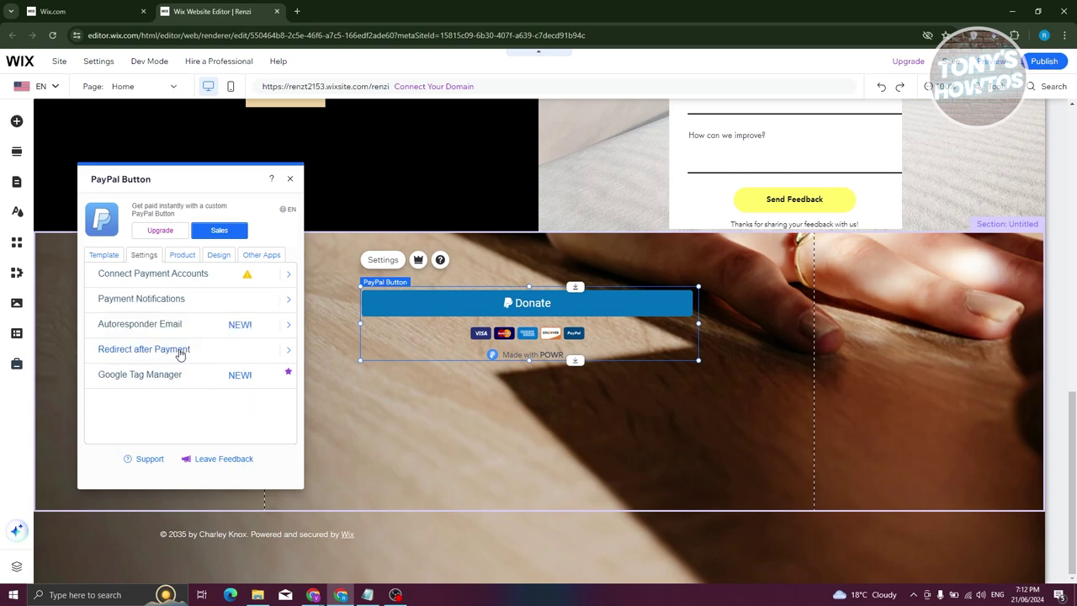
left_click(157, 379)
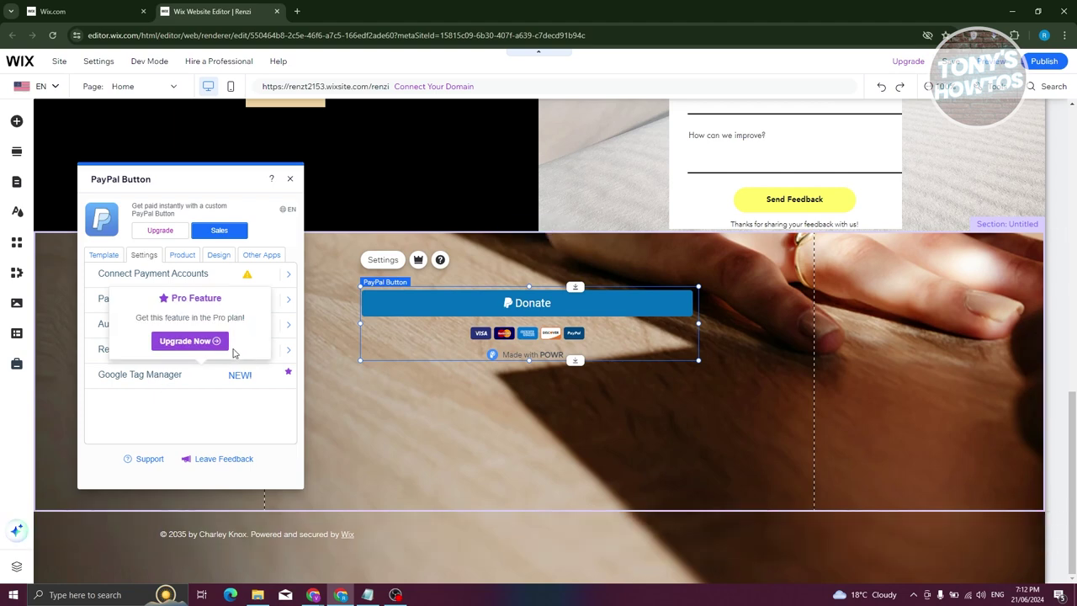
left_click(177, 256)
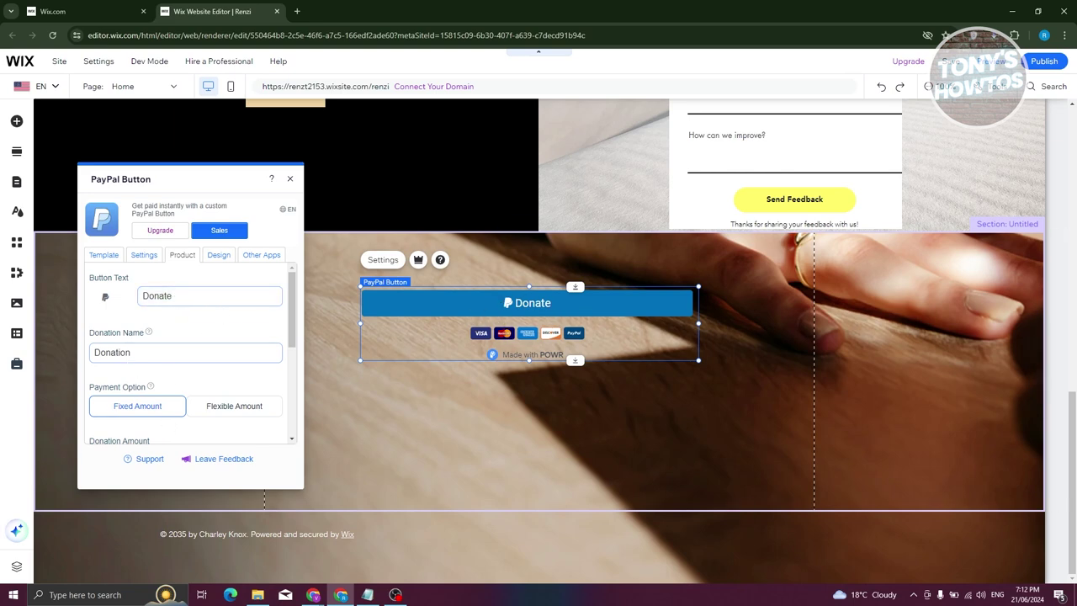
scroll(143, 373, "down", 1)
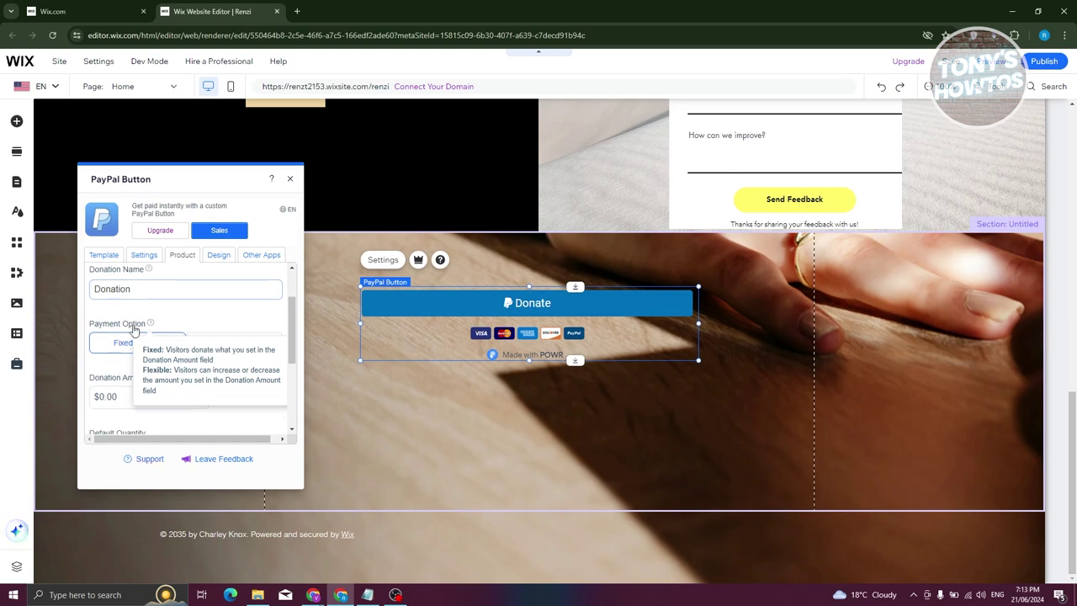
scroll(180, 327, "down", 1)
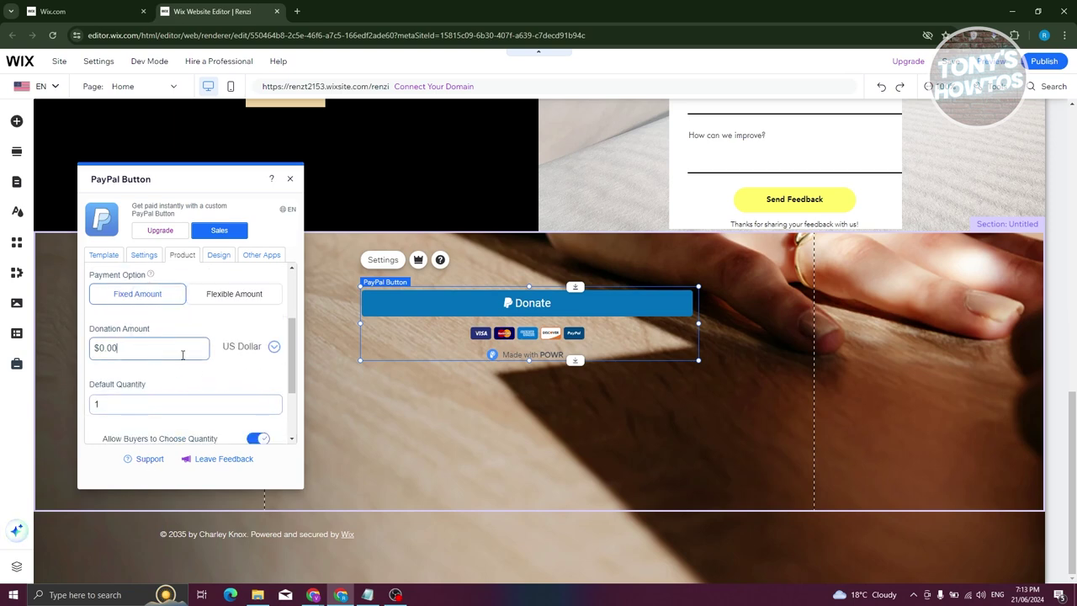
left_click(274, 347)
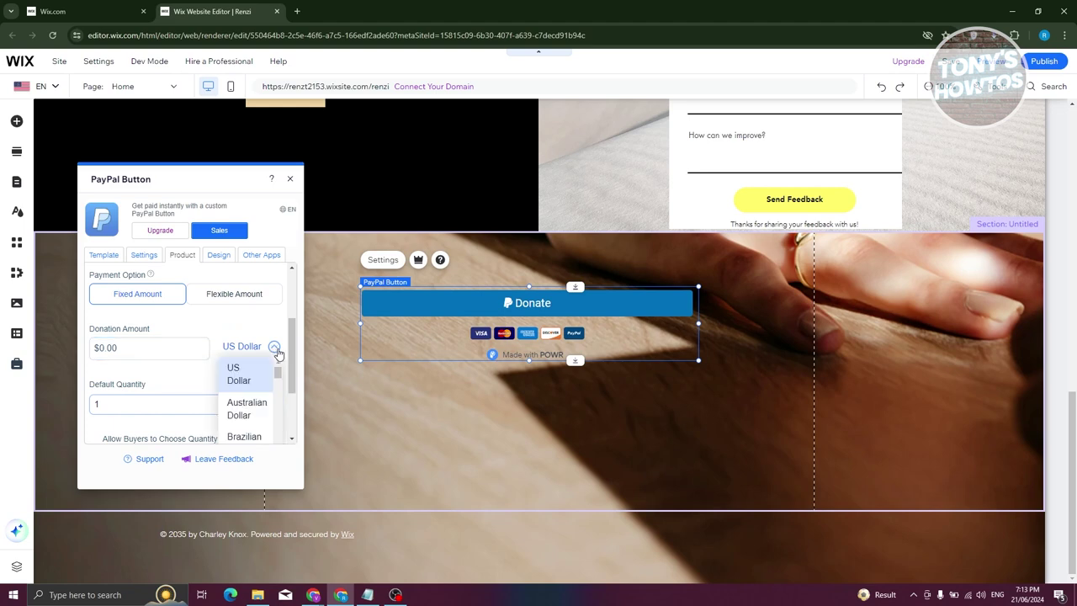
left_click(163, 379)
scroll(235, 378, "down", 2)
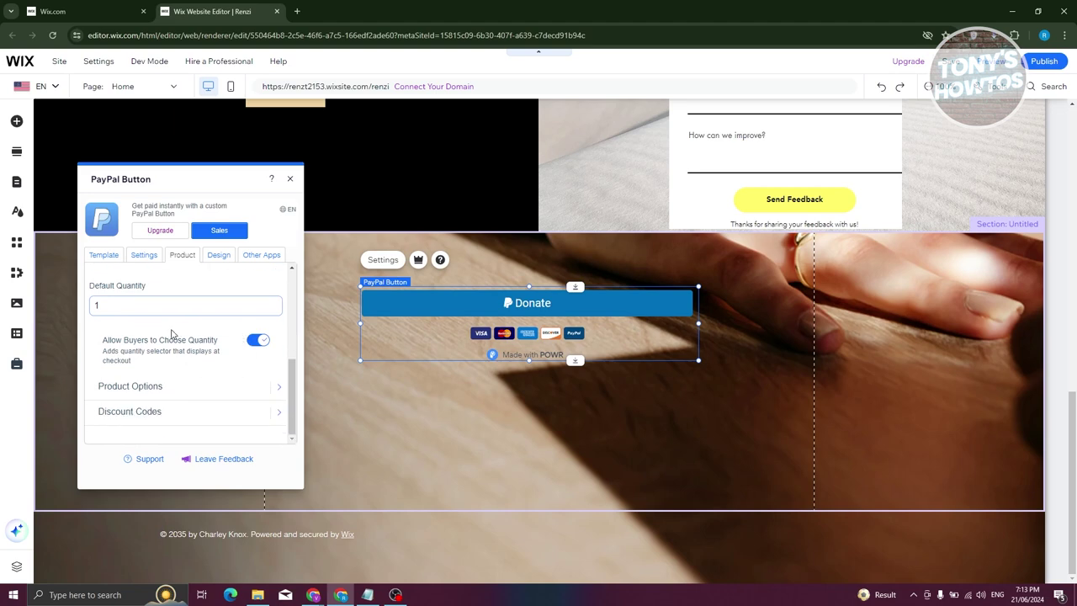
left_click(259, 389)
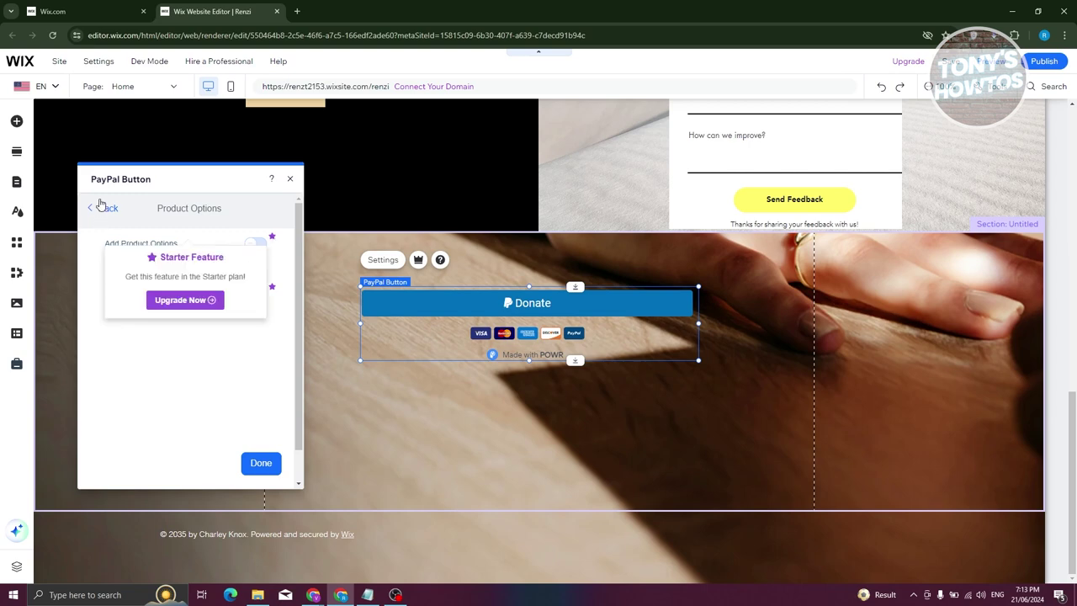
left_click(103, 208)
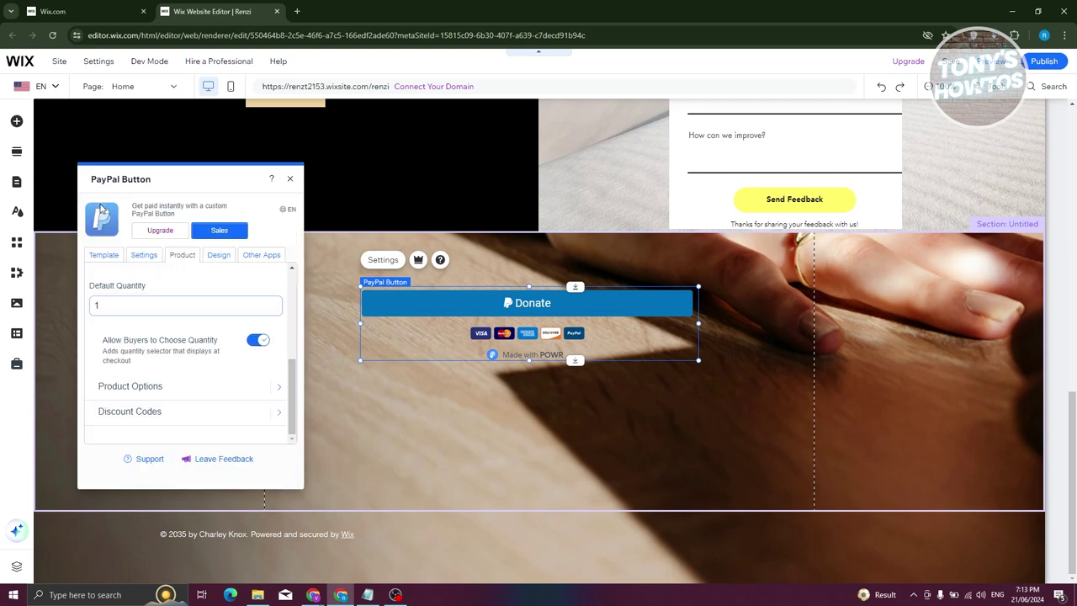
Browse the Design themes and Other Apps, then return to the Donation template choices.
left_click(220, 255)
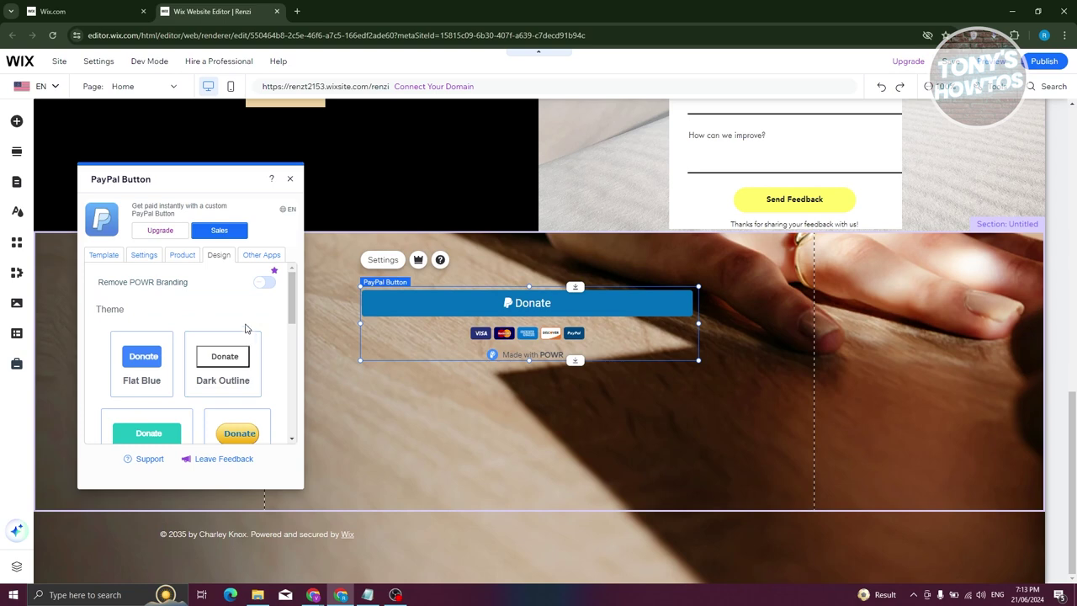
scroll(275, 327, "down", 3)
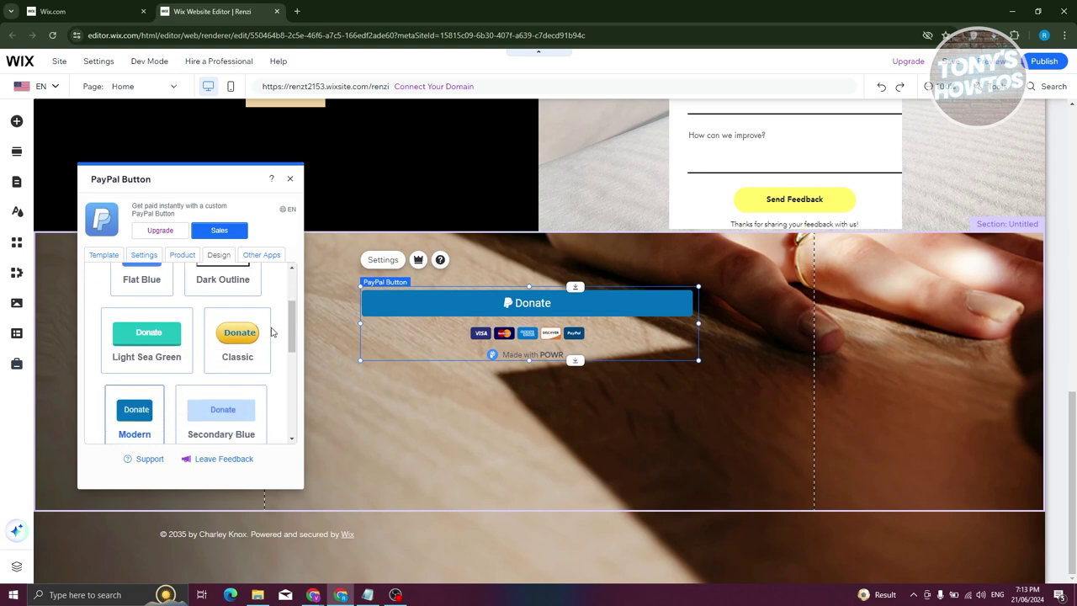
scroll(271, 331, "up", 2)
scroll(140, 350, "up", 3)
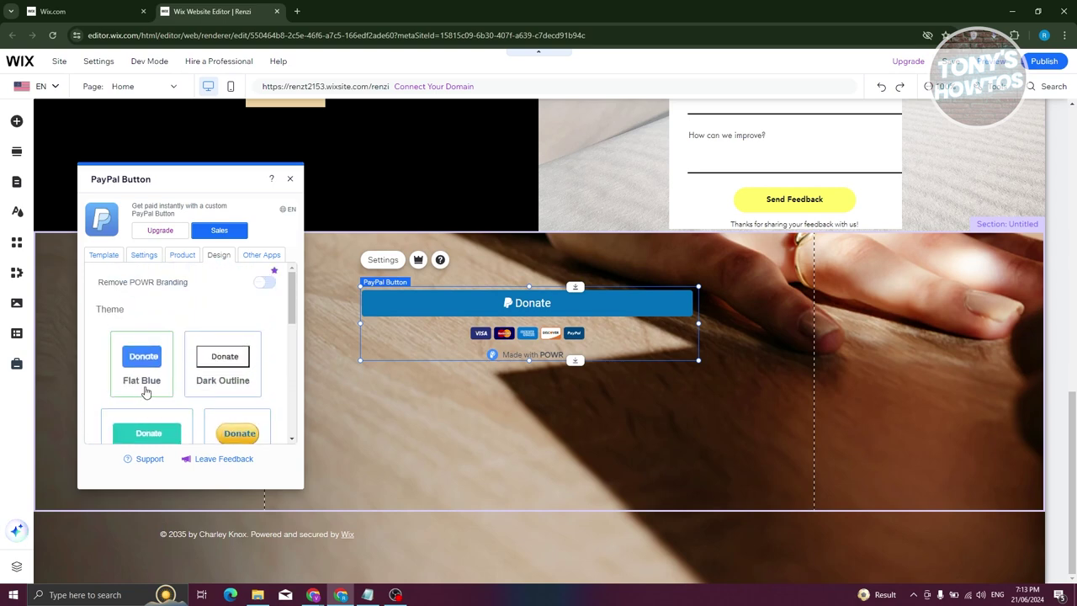
left_click(261, 254)
scroll(263, 345, "down", 2)
scroll(266, 346, "down", 2)
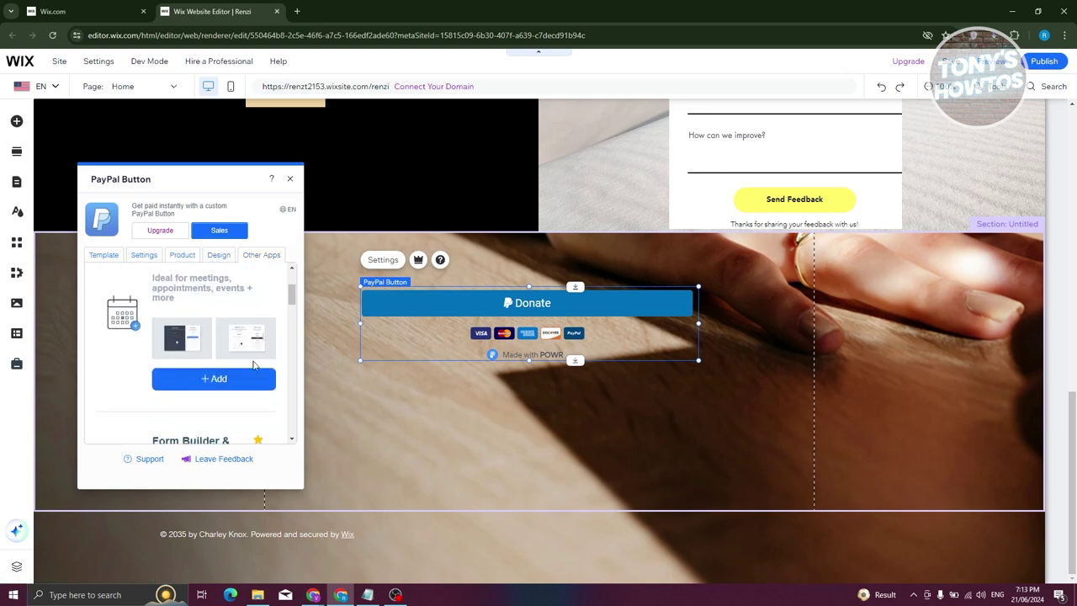
scroll(106, 268, "up", 4)
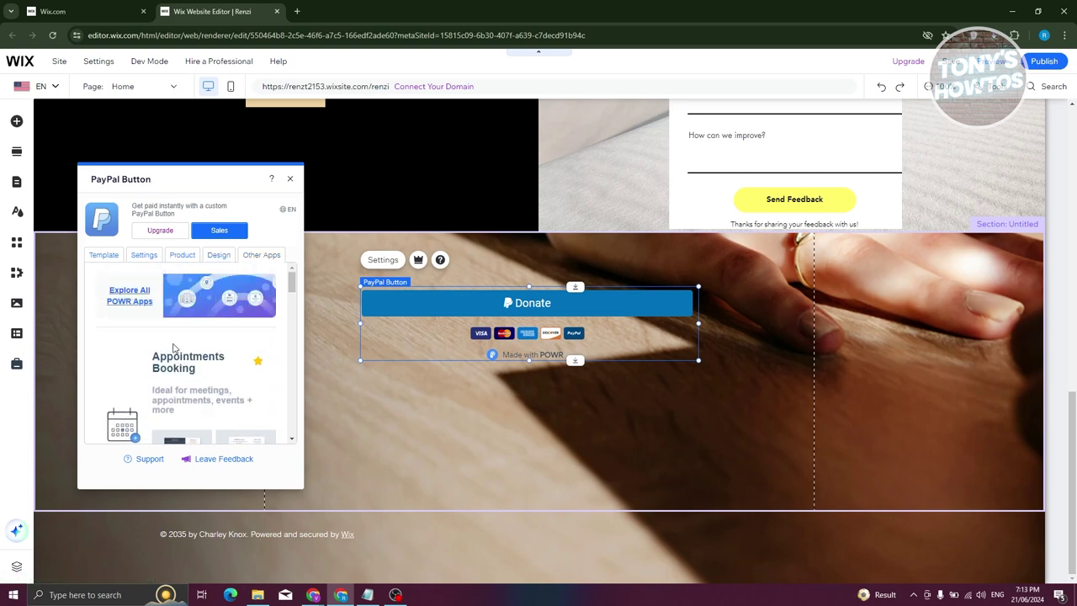
left_click(104, 255)
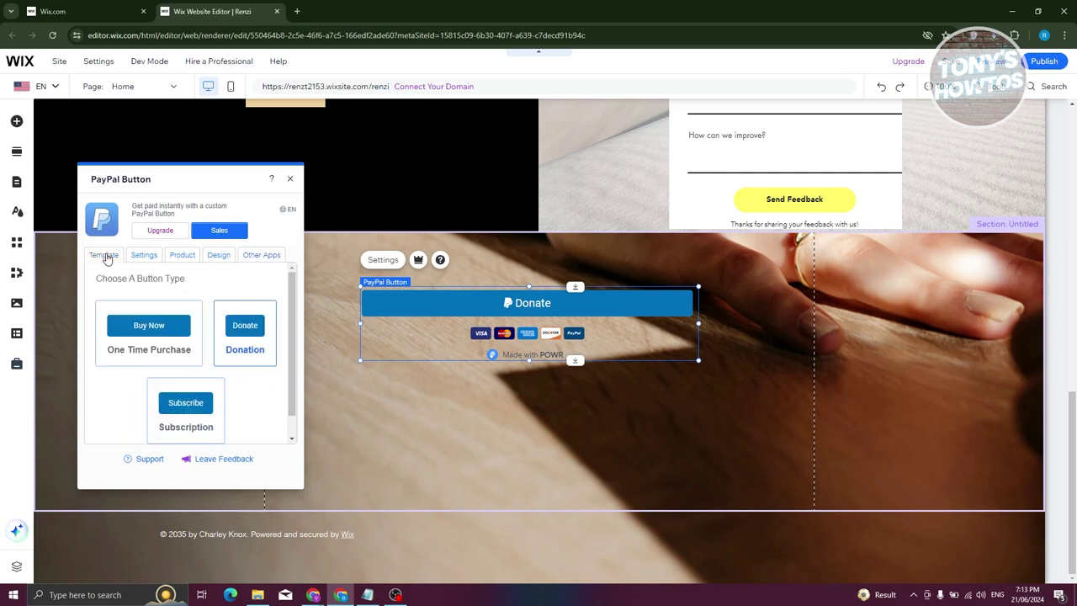